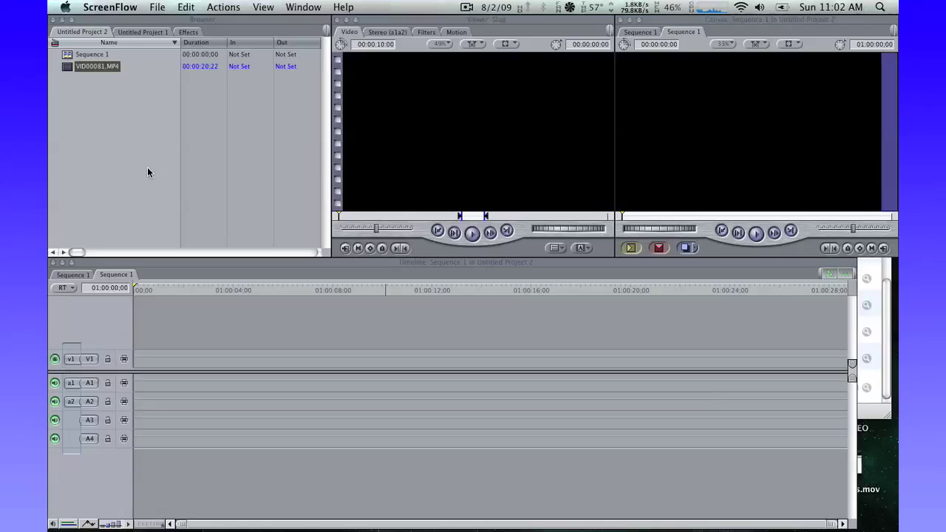
Step: Add VID00081.MP4 to the Sequence 1 timeline on tracks V1/A1/A2
click(147, 169)
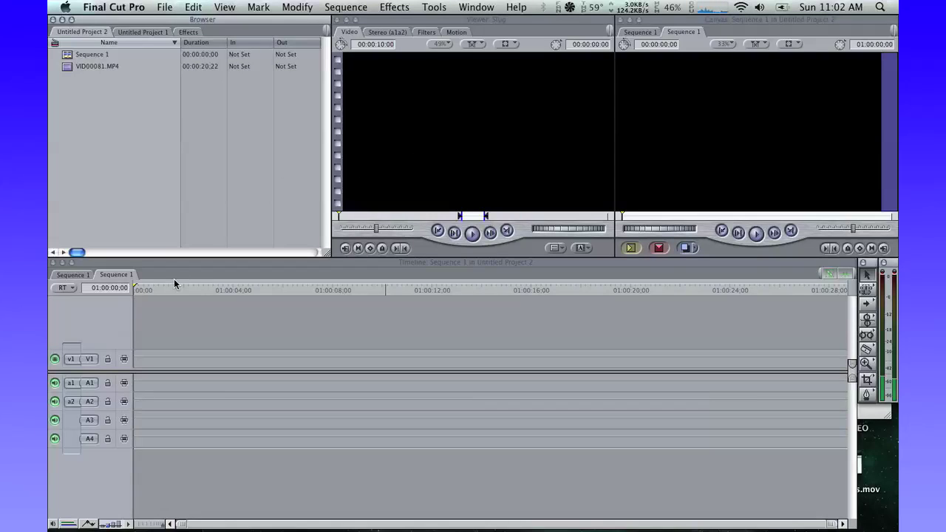
click(85, 66)
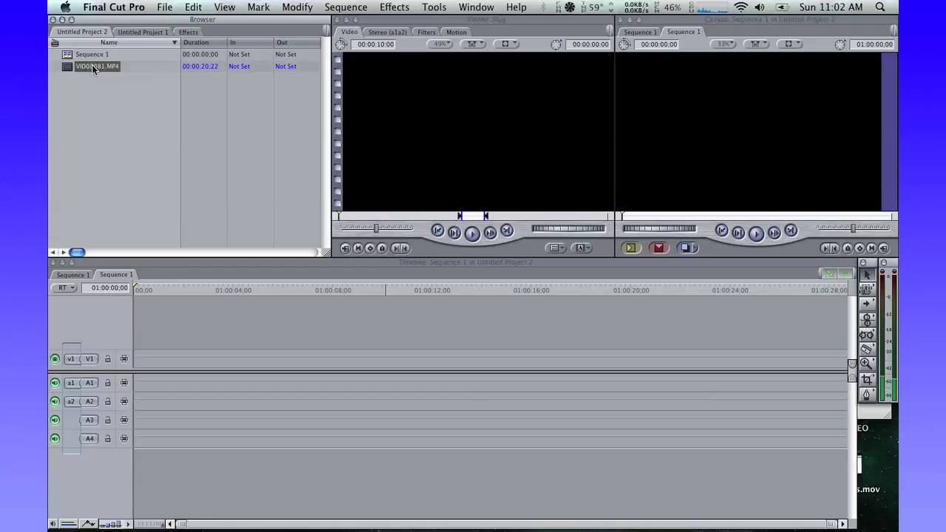
drag(71, 70, 141, 355)
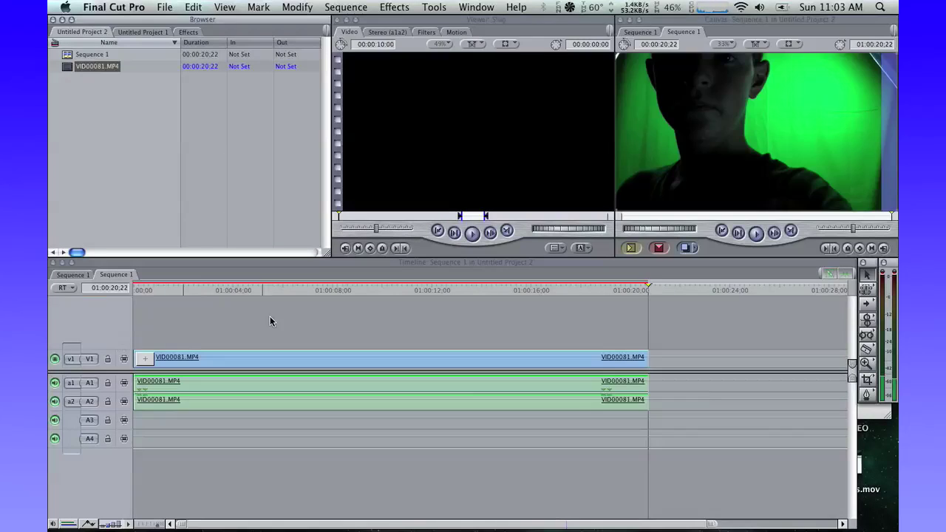
Step: Park the playhead near 01:00:10:08, where the boy mimes firing
mouse_move(395, 284)
mouse_down()
mouse_move(407, 288)
mouse_move(386, 291)
mouse_up()
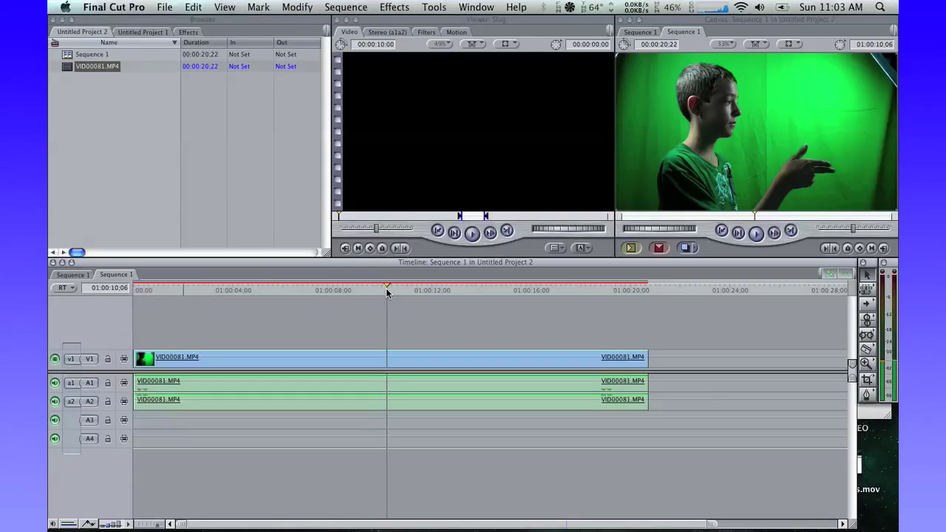
key(Right)
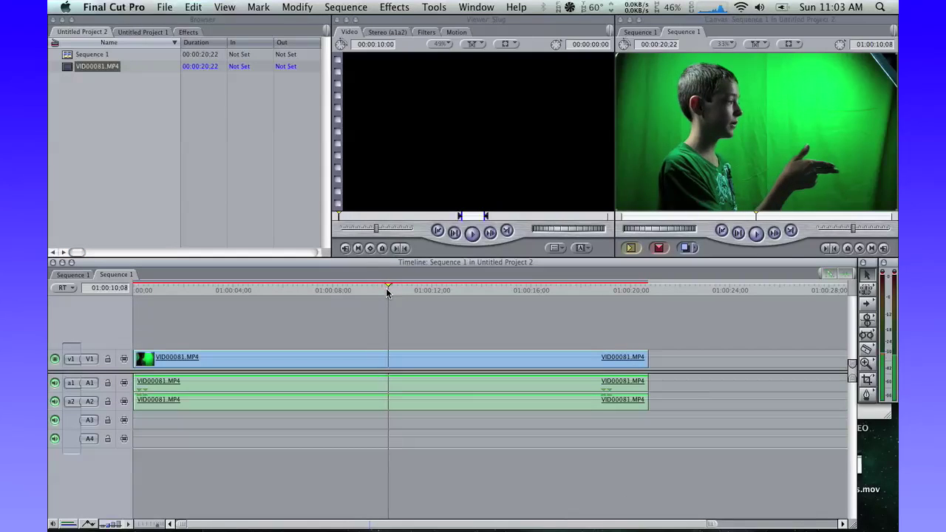
key(Right)
click(255, 507)
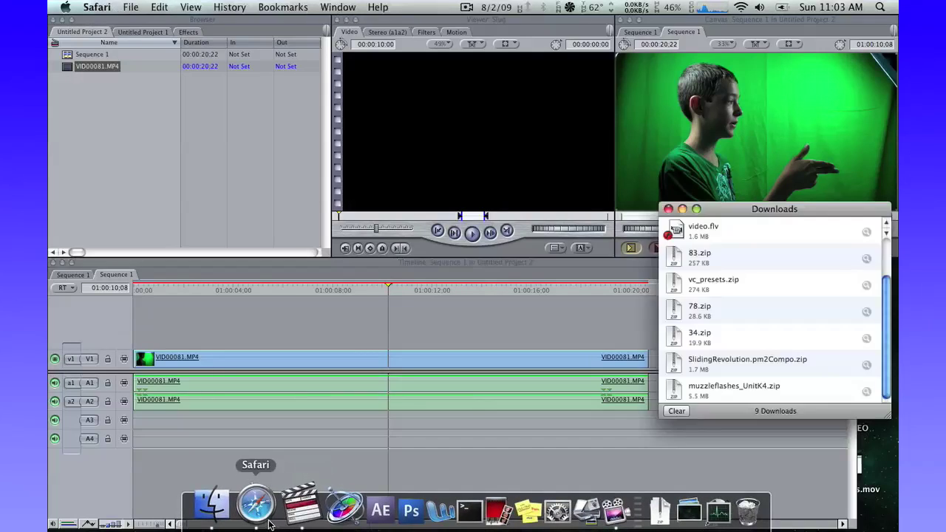
Step: Go to detonationfilms.com and open its Effects Stock Footage directory
click(122, 40)
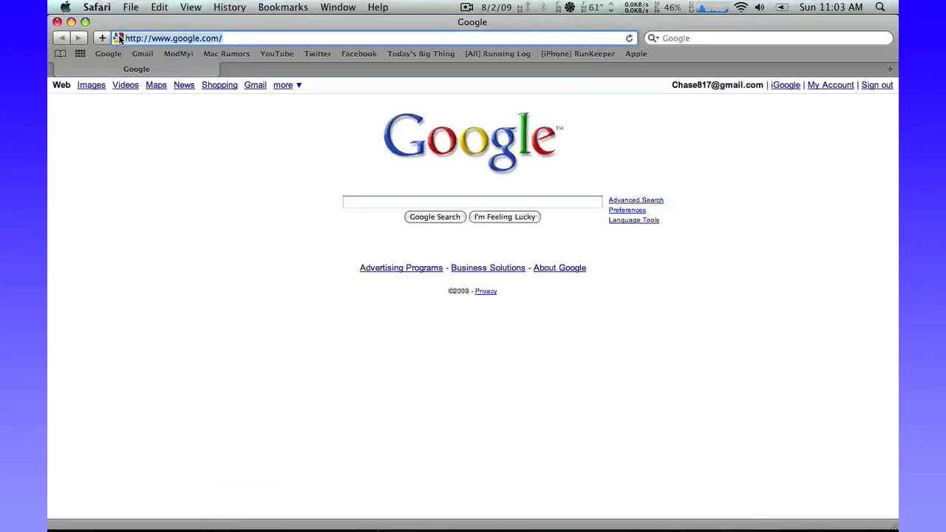
text(detonationfilms)
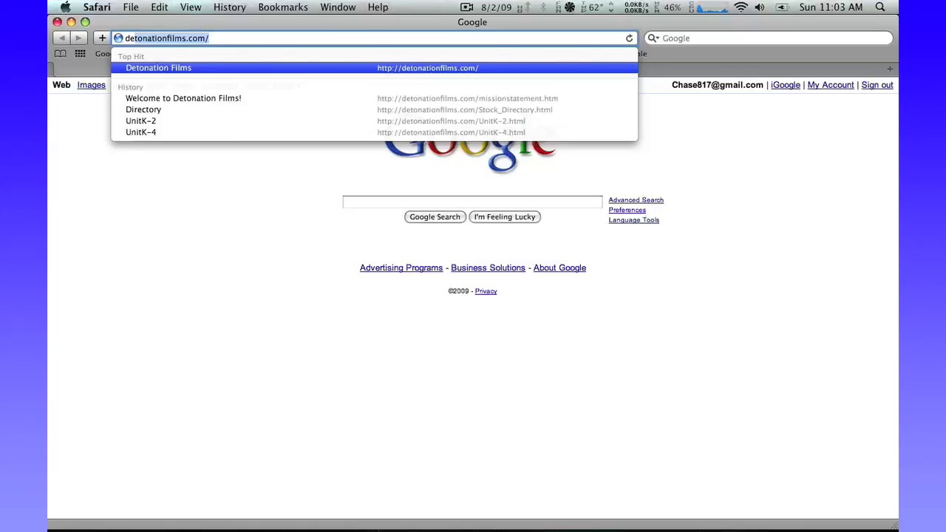
click(331, 68)
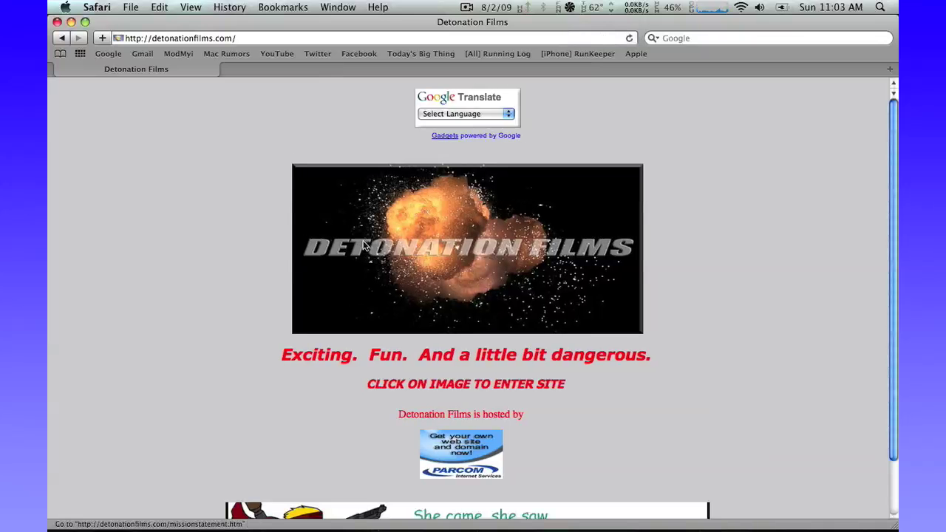
click(363, 242)
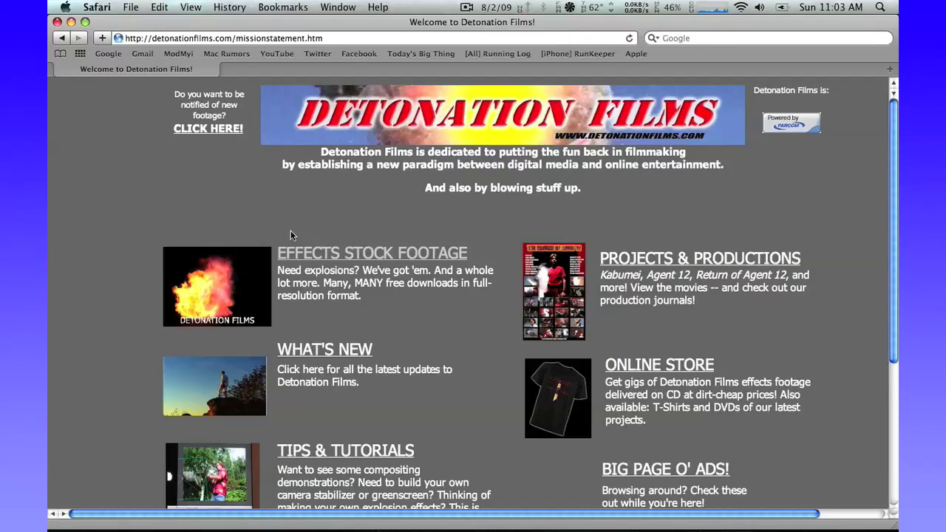
click(385, 260)
Step: Open Unit K page 4, scroll to the free muzzle flash downloads, and quit Safari
scroll(279, 227, down, 1)
scroll(280, 230, down, 20)
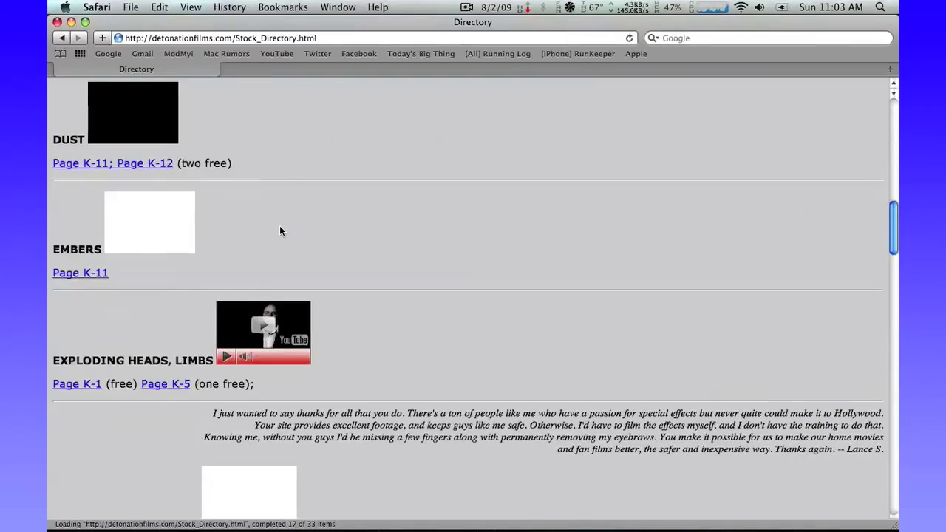
scroll(279, 231, down, 20)
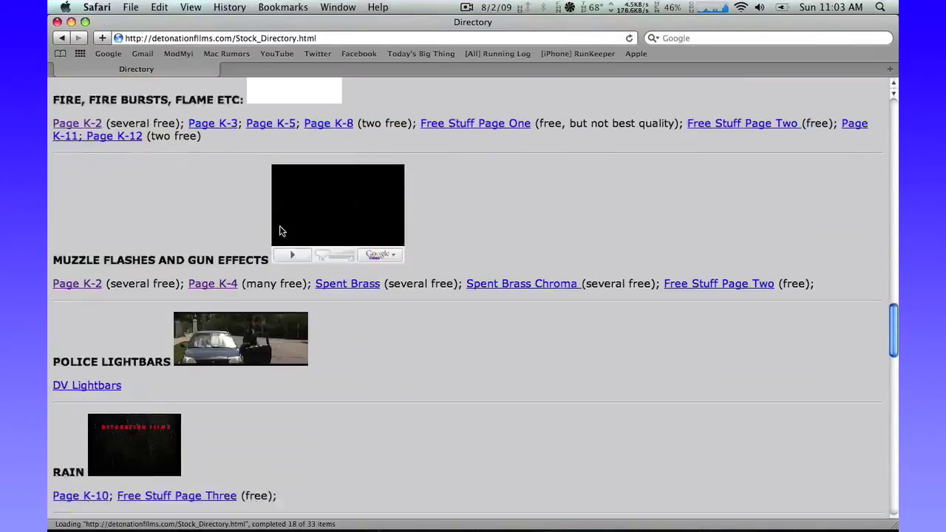
scroll(279, 230, up, 5)
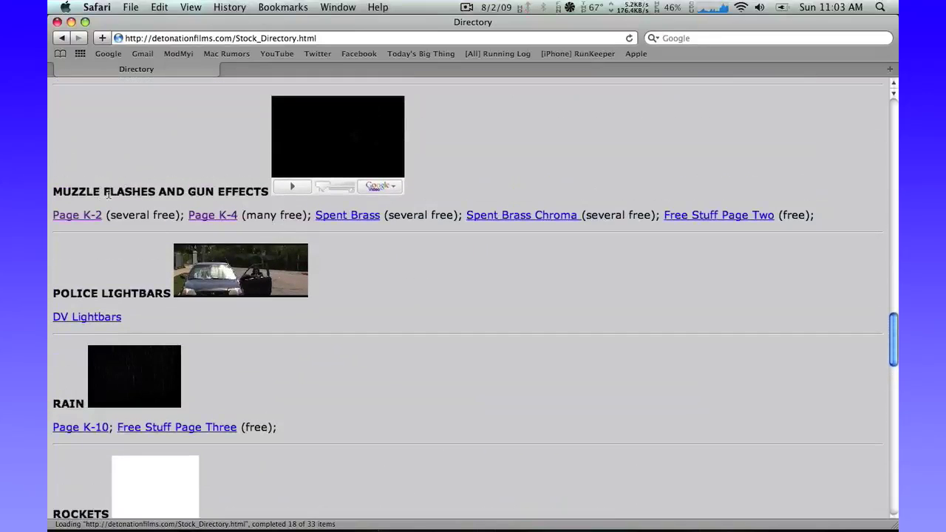
click(220, 215)
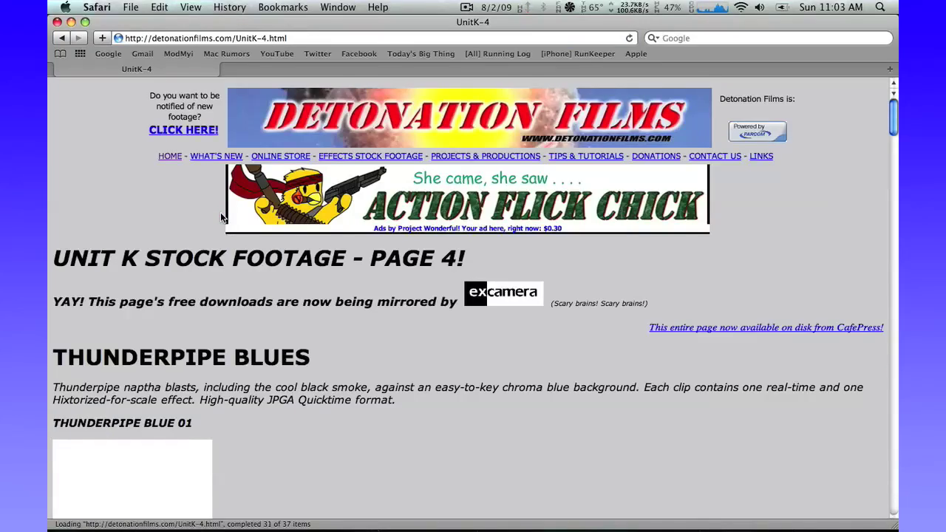
scroll(220, 218, down, 6)
scroll(220, 218, down, 15)
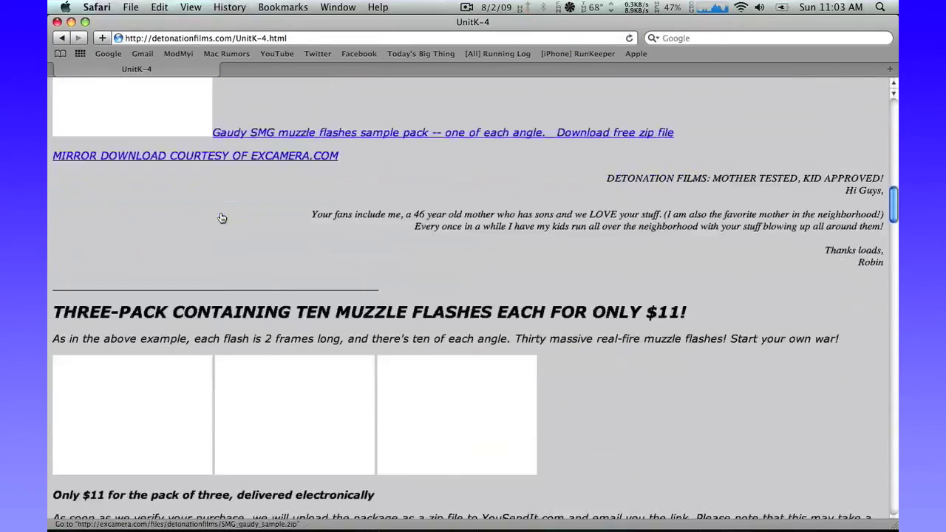
scroll(220, 212, down, 4)
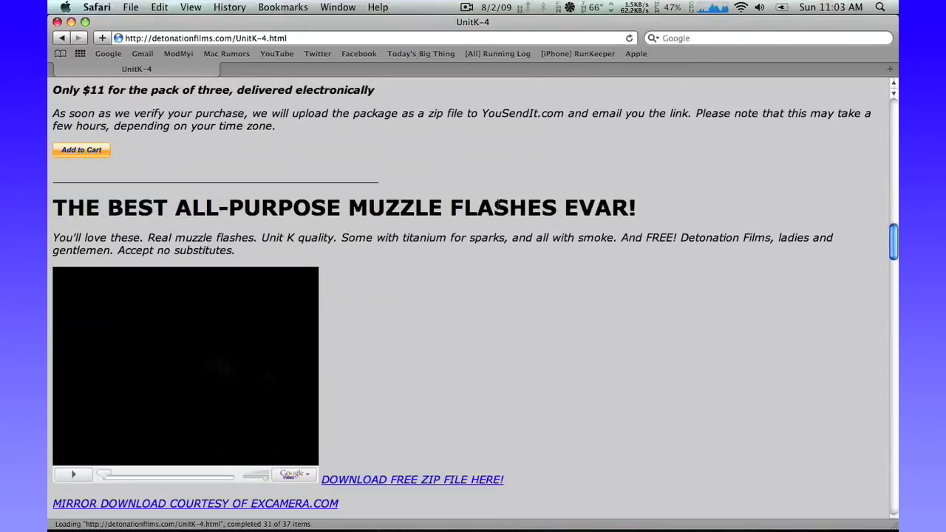
scroll(391, 316, down, 3)
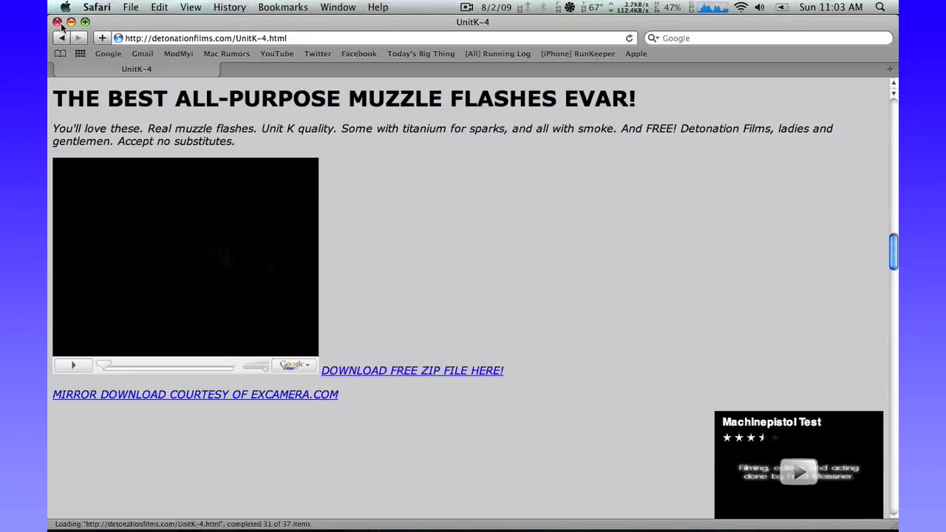
click(96, 7)
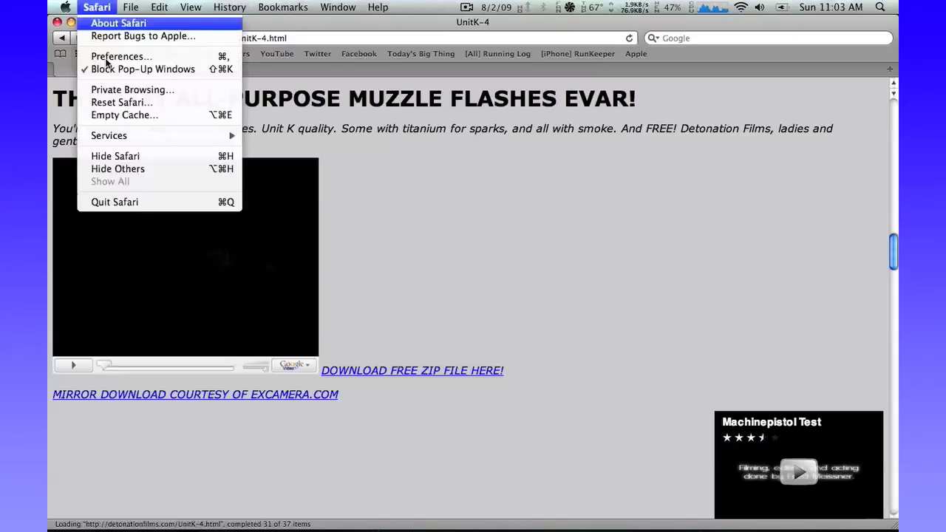
Step: Unzip the downloaded muzzle flash archive from the Downloads stack
click(165, 203)
click(627, 510)
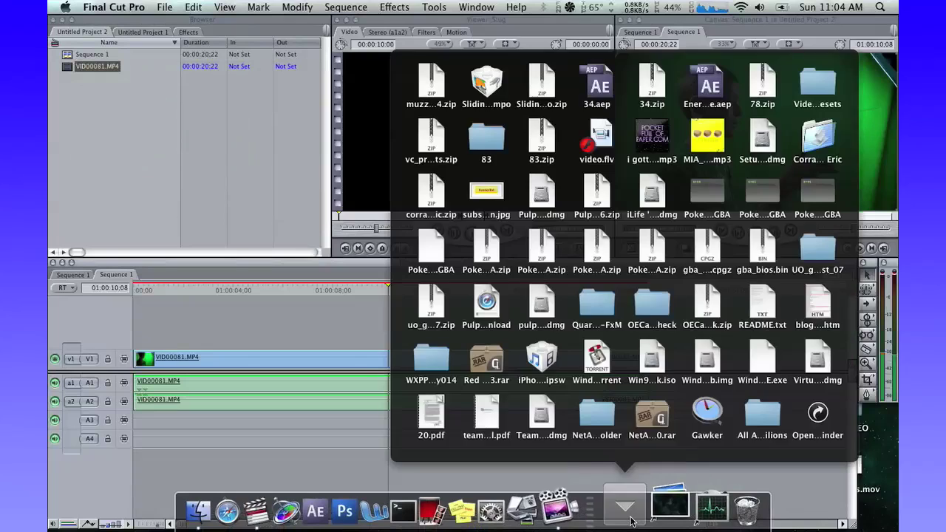
click(435, 84)
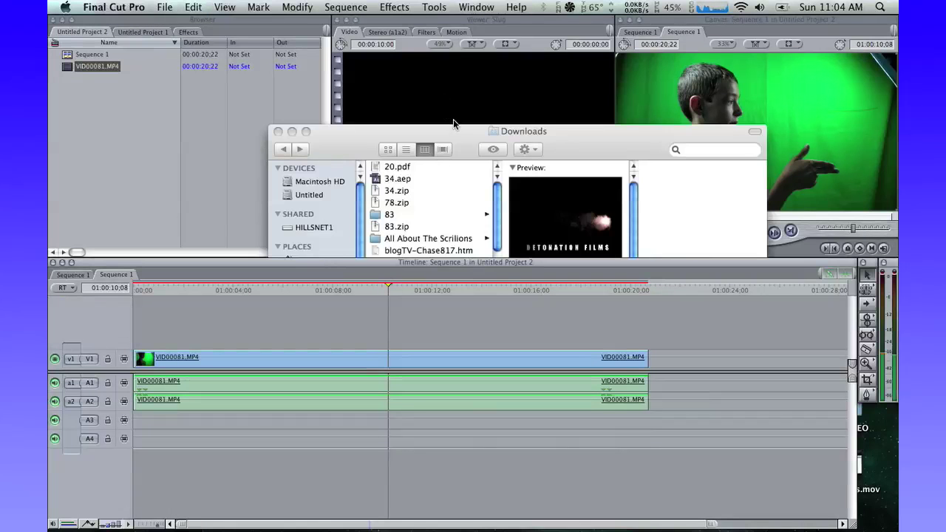
scroll(462, 193, down, 3)
scroll(462, 193, up, 3)
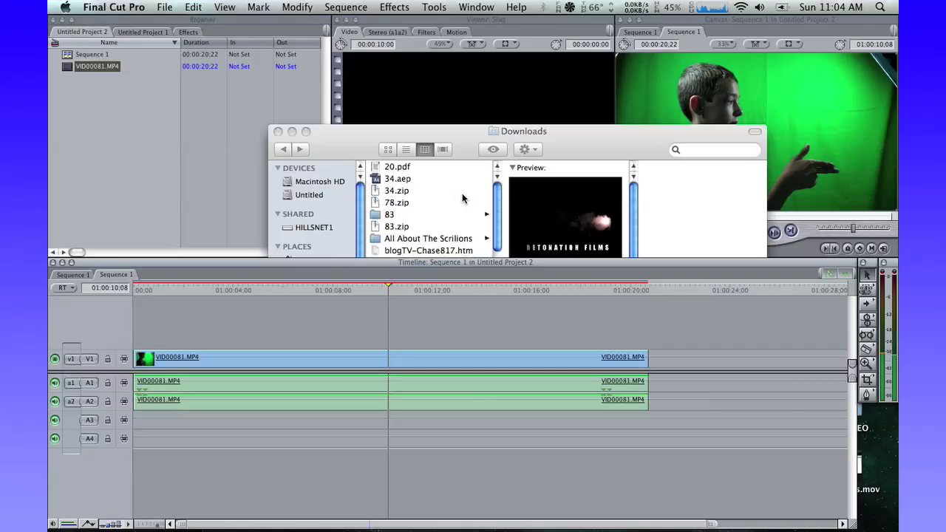
Step: Import Muzzleflashes_UnitK4.mov into the project and lay it on V2 above the boy clip
drag(457, 149, 454, 121)
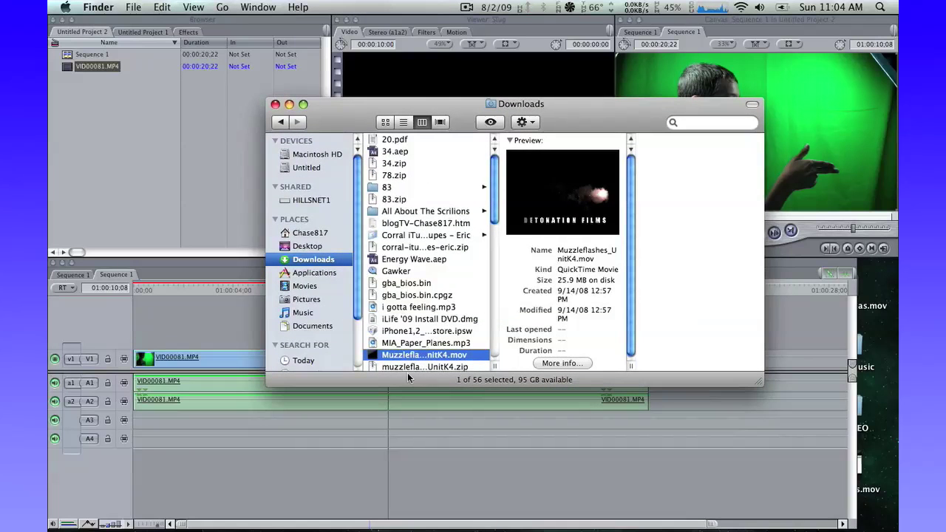
drag(378, 360, 210, 133)
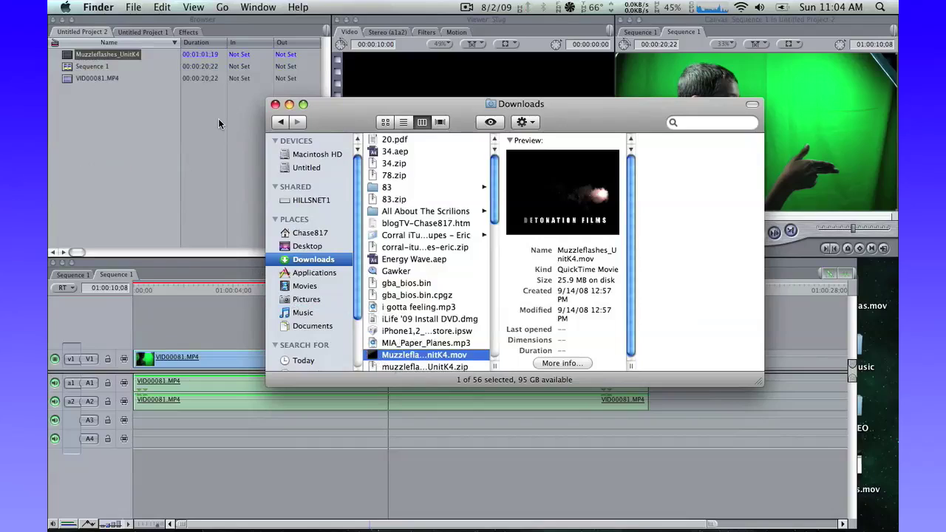
click(275, 105)
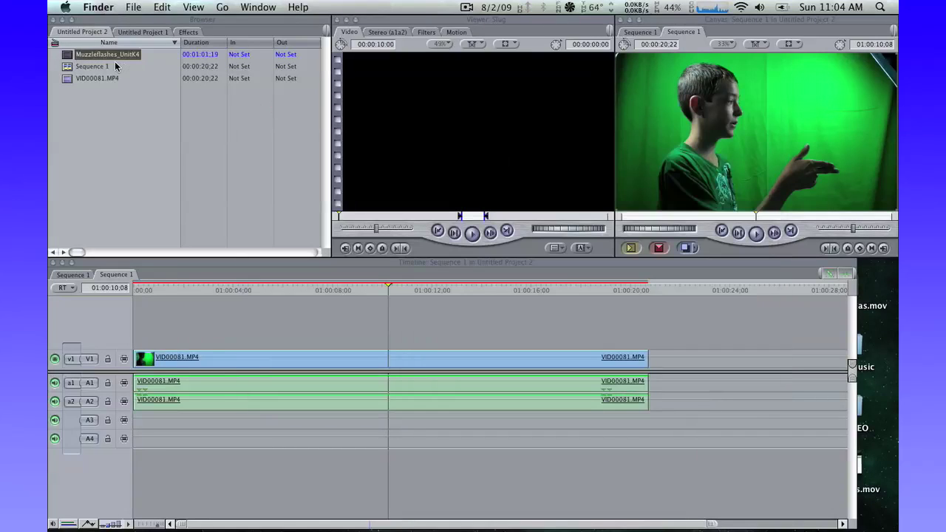
drag(67, 56, 193, 329)
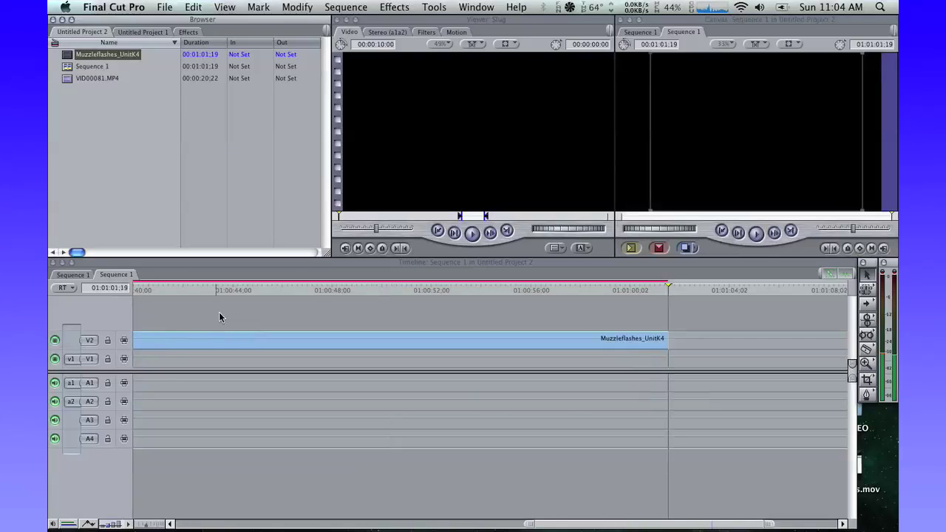
Step: Step frame by frame to locate the muzzle flash burst at 01:00:00:18
scroll(306, 294, left, 10)
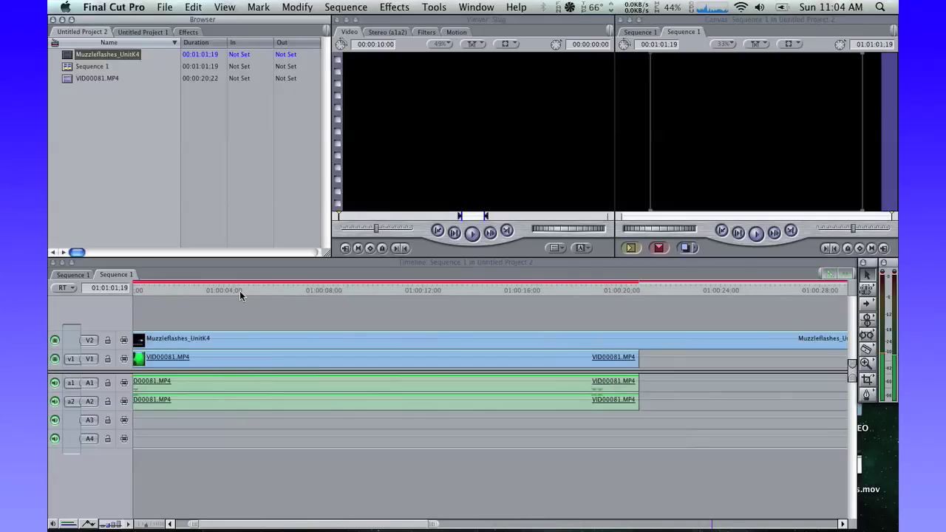
drag(240, 292, 137, 308)
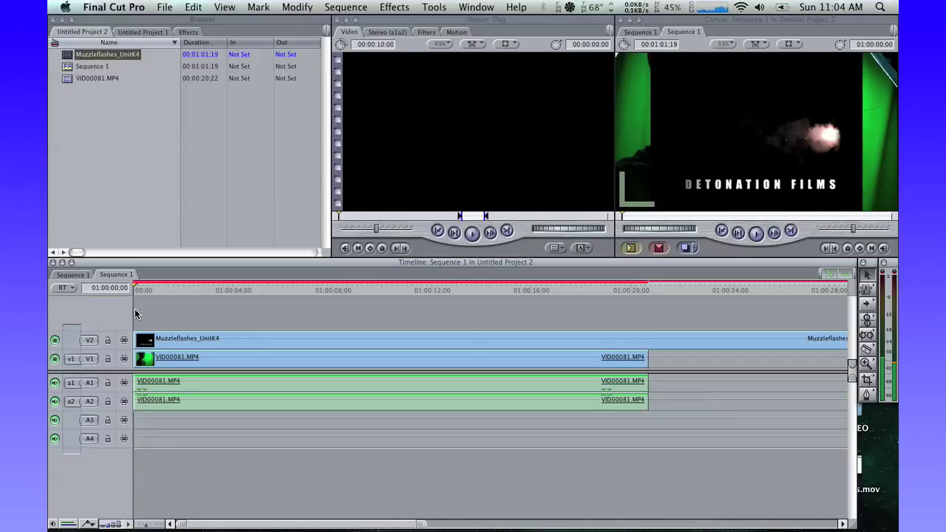
key(Right)
key(Right)
key(Right)
key(Right)
key(Right)
key(Right)
key(Right)
key(Right)
key(Right)
key(Right)
key(Right)
key(Right)
key(Right)
key(Right)
key(Right)
key(Right)
key(Right)
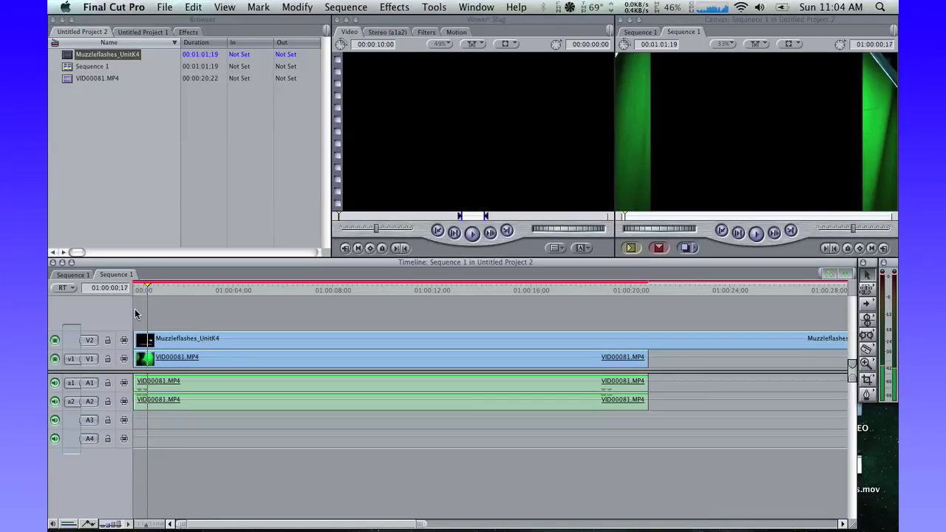
key(Right)
key(Left)
key(Right)
key(Left)
key(Right)
key(Left)
key(Right)
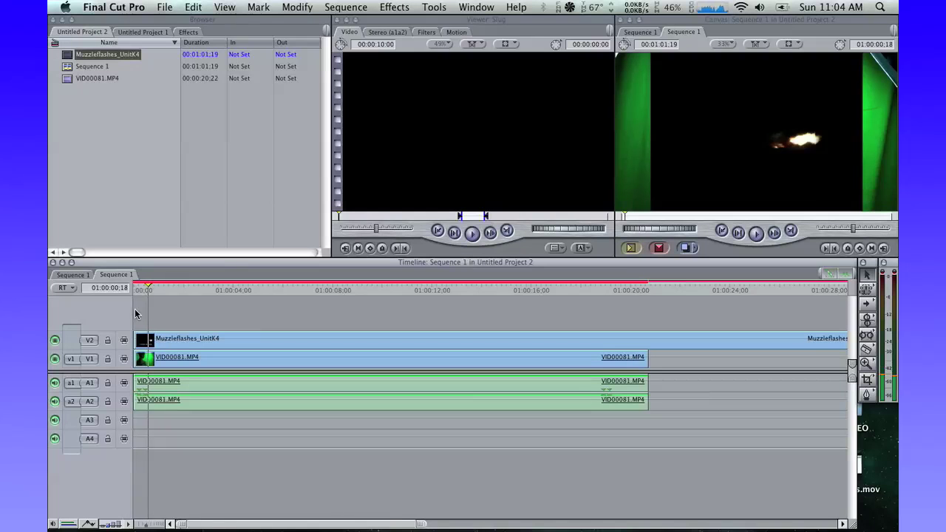
key(Right)
key(Right)
key(Right)
key(Right)
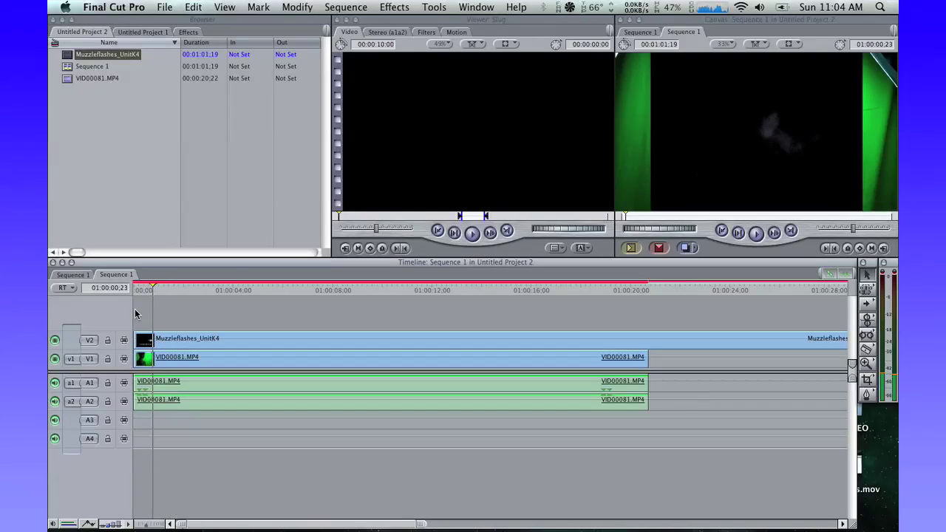
key(Left)
key(Left)
key(Left)
key(Left)
key(Left)
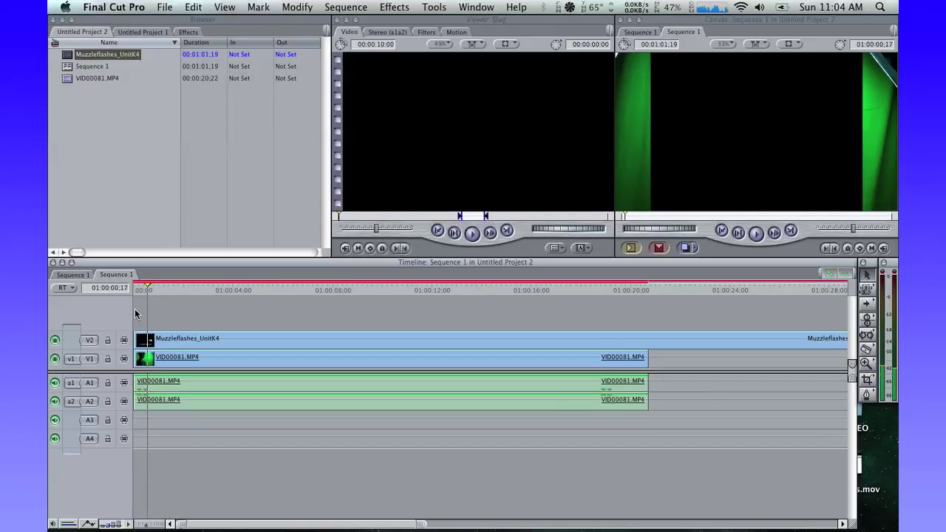
key(Right)
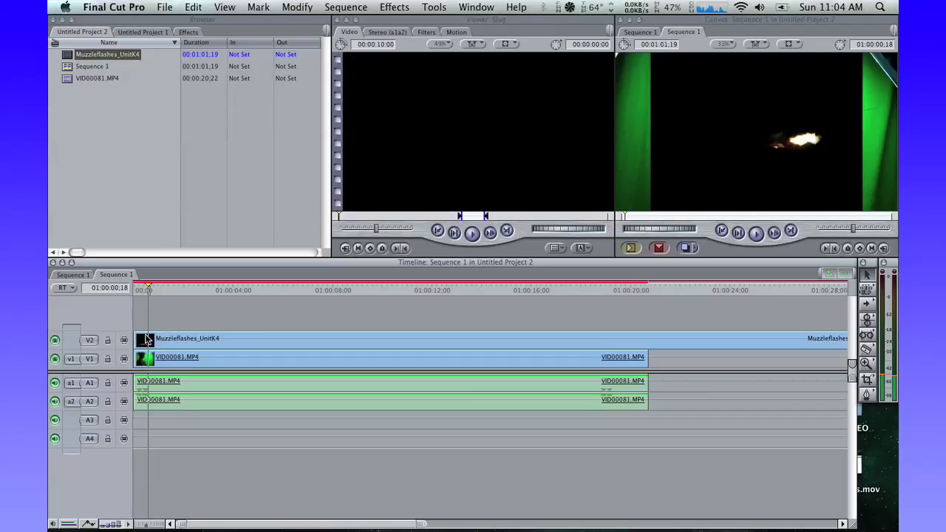
click(870, 352)
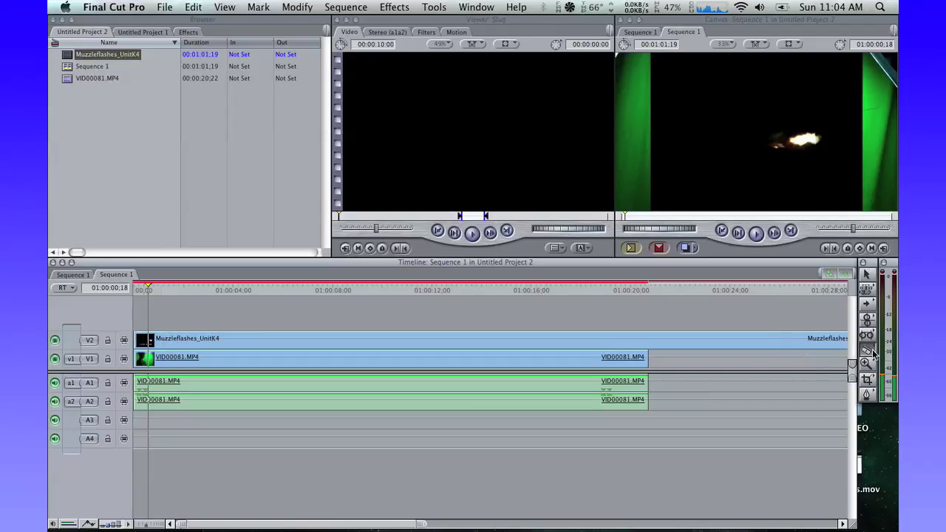
Step: Split the flash clip at the playhead and try deleting the first piece, dismissing the not-allowed alert
click(148, 341)
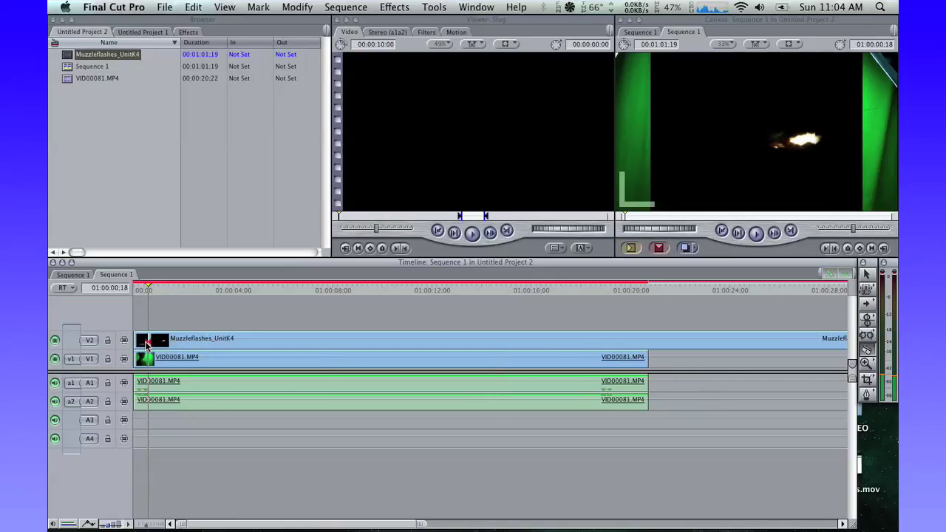
key(a)
click(143, 339)
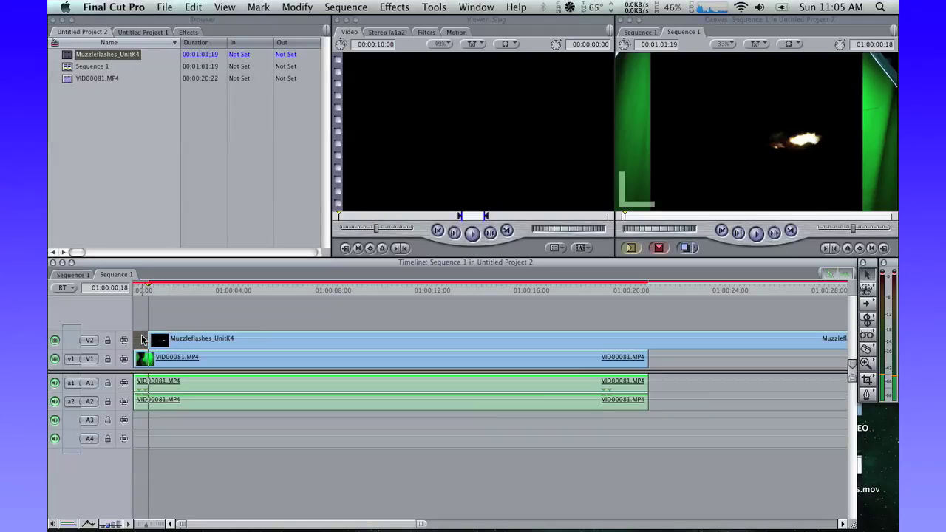
key(Delete)
click(570, 143)
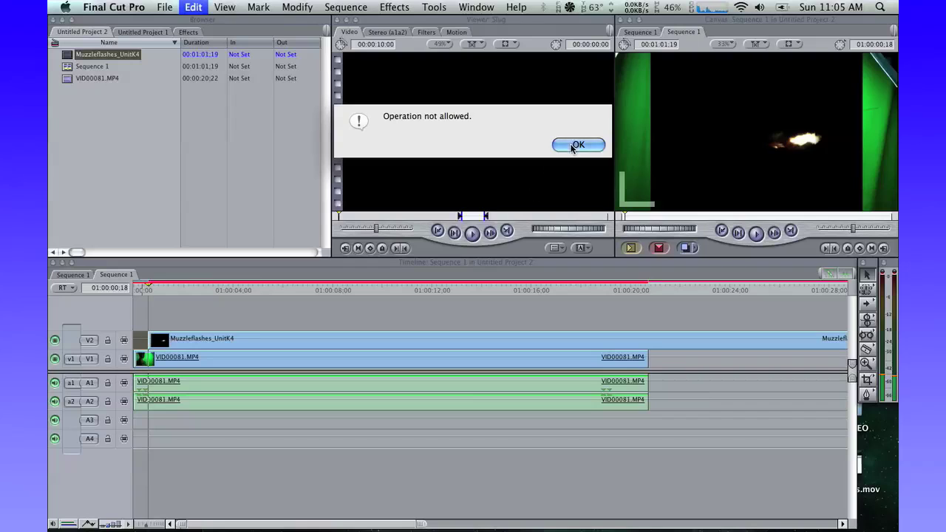
Step: Cut the flash clip at 01:00:02:01 and delete the long remainder
drag(153, 286, 165, 291)
key(Right)
key(Right)
key(Right)
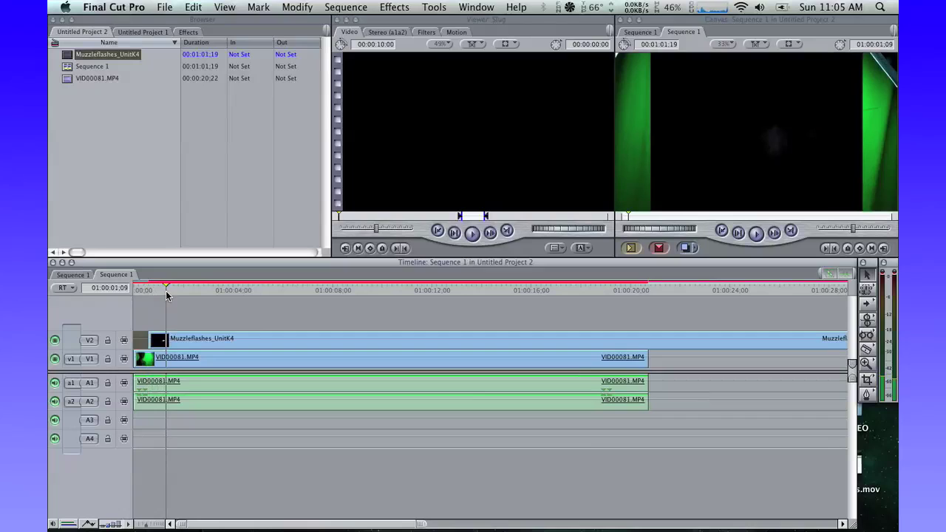
key(Right)
key(Right)
key(Right)
key(Right)
key(Right)
key(Right)
key(Right)
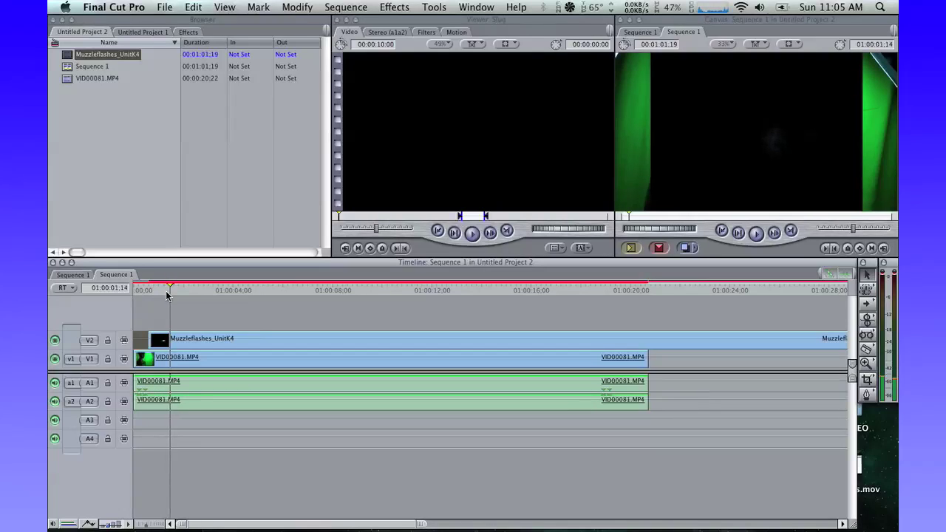
key(Right)
key(Right)
key(Right)
key(Right)
key(Right)
key(Right)
key(Right)
key(Right)
key(Right)
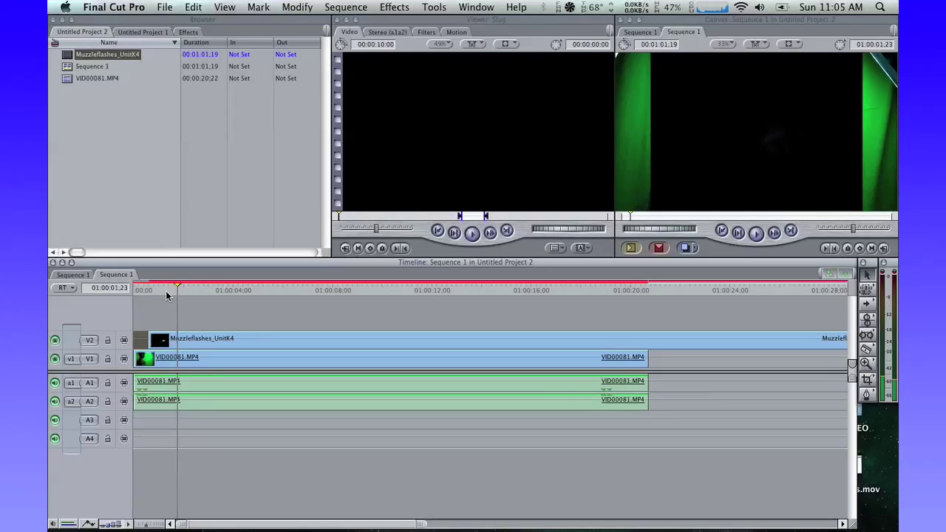
key(Right)
key(Right)
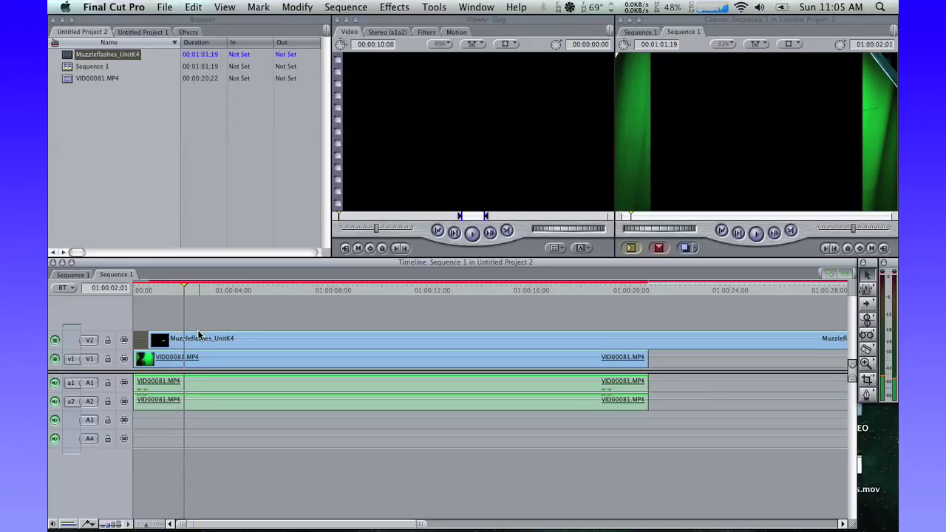
key(b)
click(189, 338)
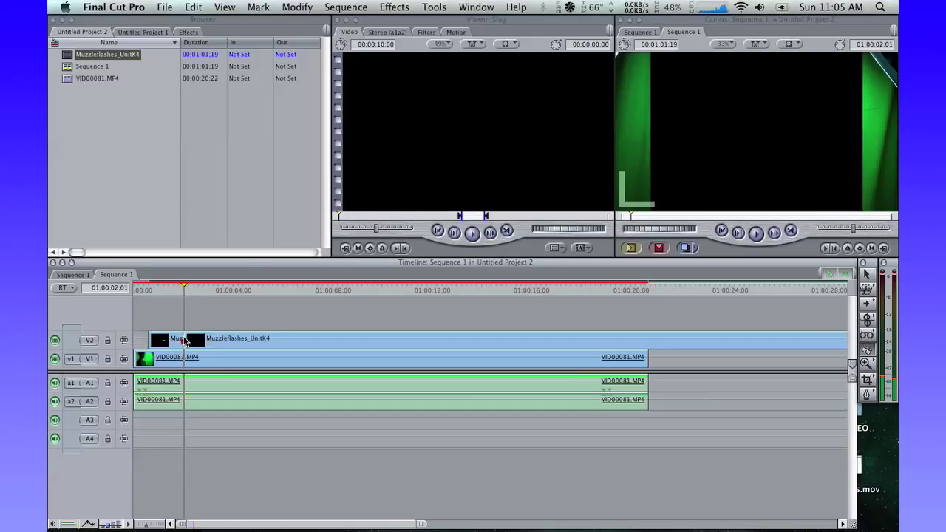
key(a)
click(268, 339)
key(Delete)
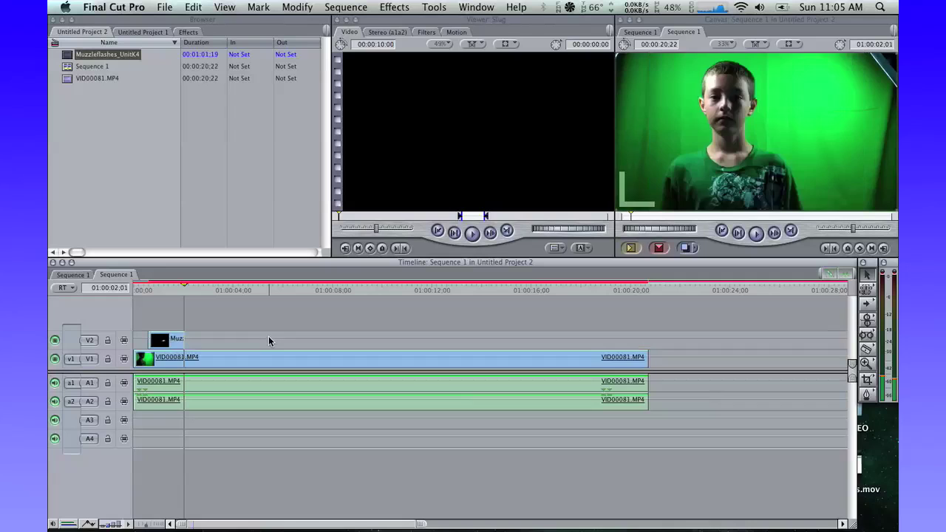
Step: Slide the trimmed flash clip to start at 01:00:07:25, at the boy's finger-gun gesture
drag(169, 346, 270, 340)
drag(380, 291, 319, 294)
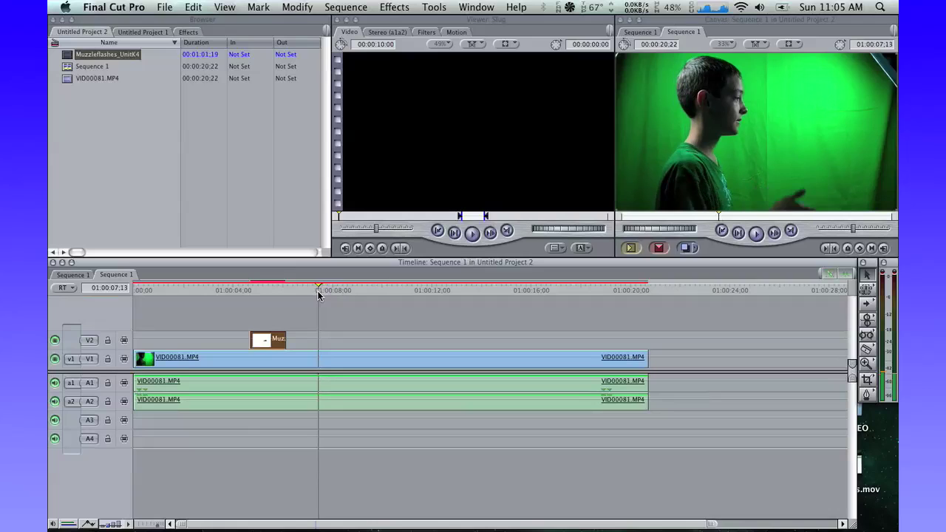
key(Right)
key(Right)
key(Right)
key(Right)
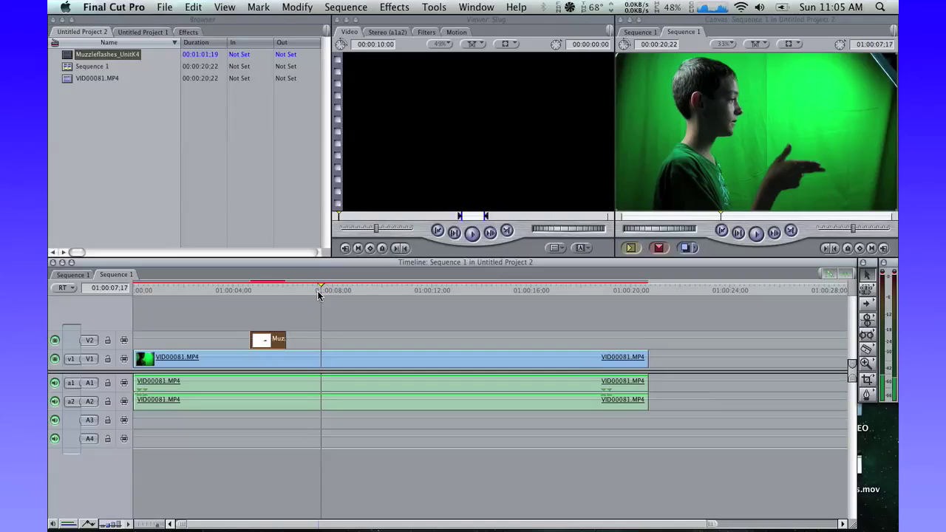
key(Right)
key(Right)
key(Right)
key(Right)
key(Right)
key(Right)
key(Right)
key(Right)
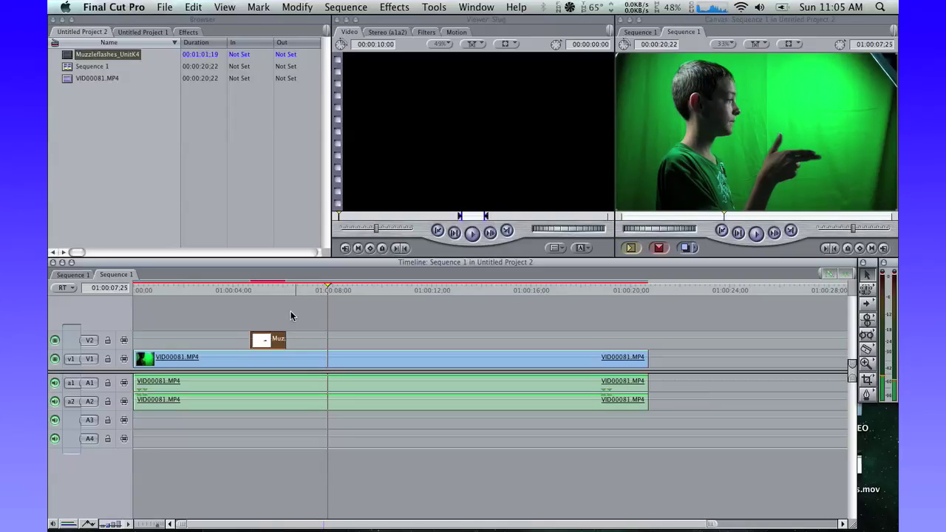
drag(270, 338, 351, 341)
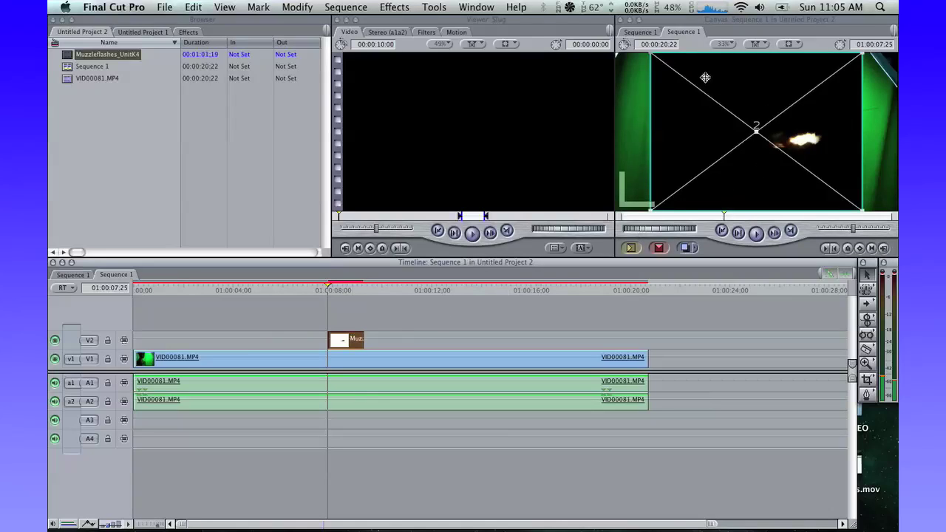
Step: Set the V2 flash clip's Composite Mode to Screen
right_click(350, 345)
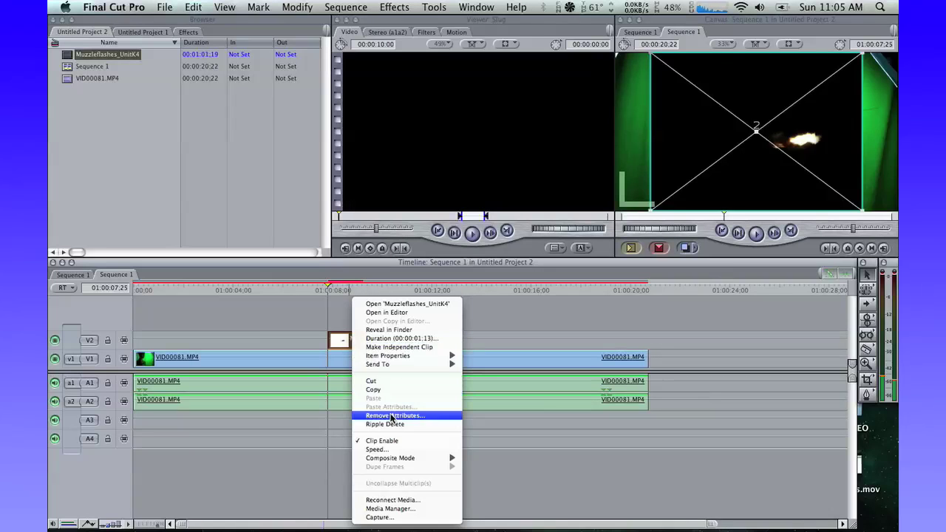
mouse_move(413, 460)
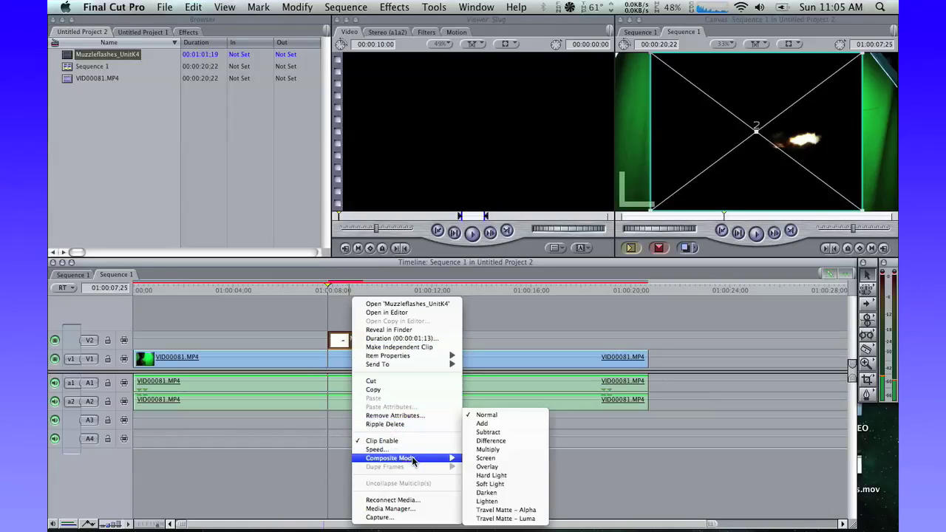
click(526, 459)
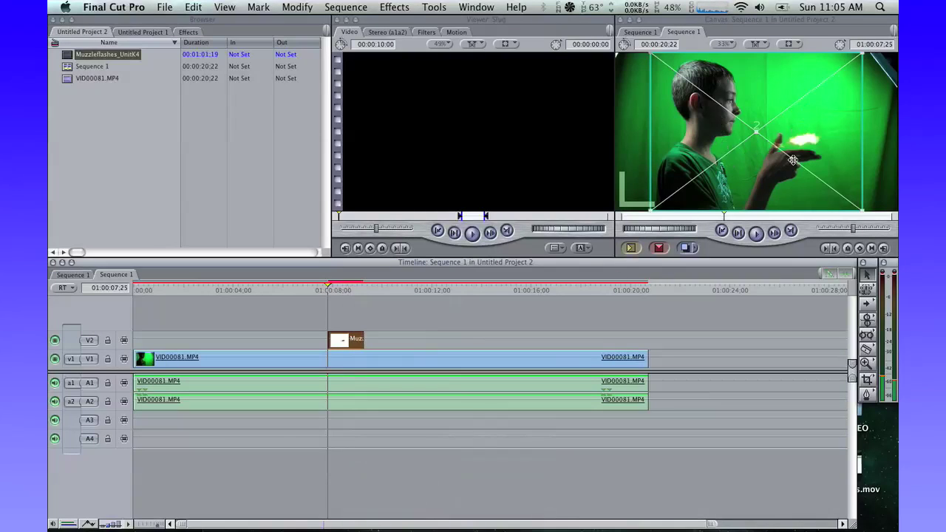
Step: Rotate the muzzle flash about 180 degrees in the Canvas
drag(339, 295, 332, 292)
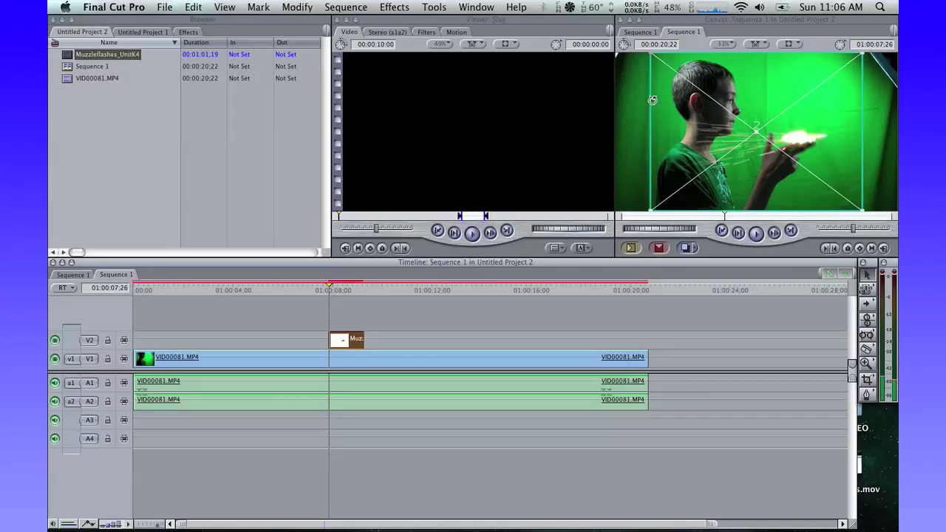
drag(653, 97, 837, 155)
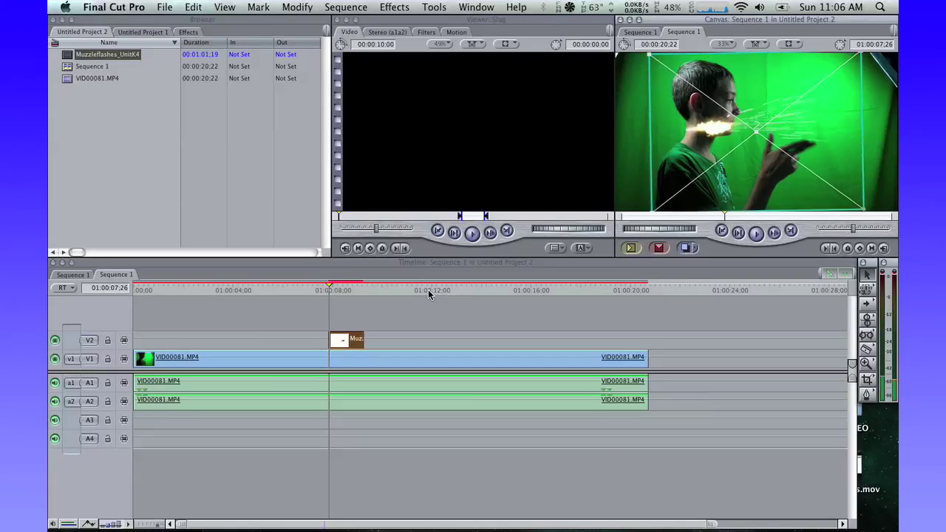
key(Left)
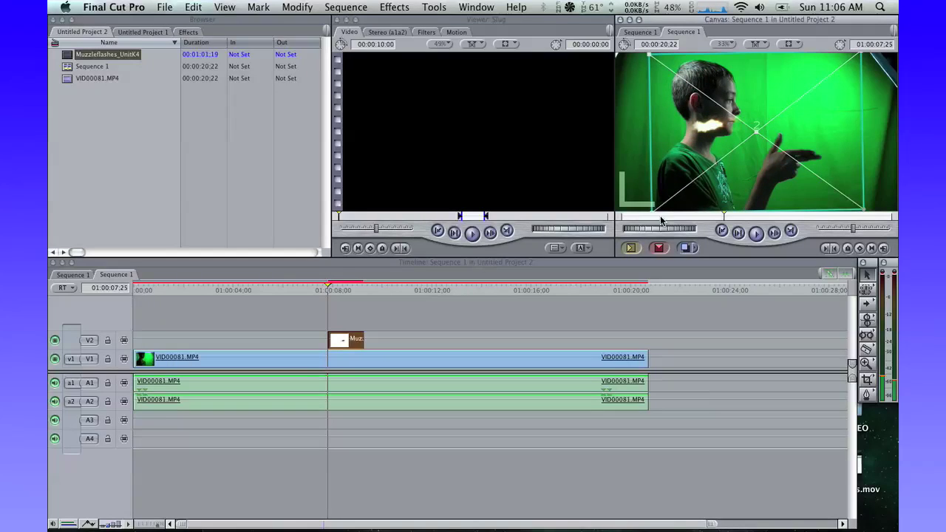
Step: Move the flash onto the boy's pointing fingertip, checking neighbouring frames
drag(769, 148, 898, 193)
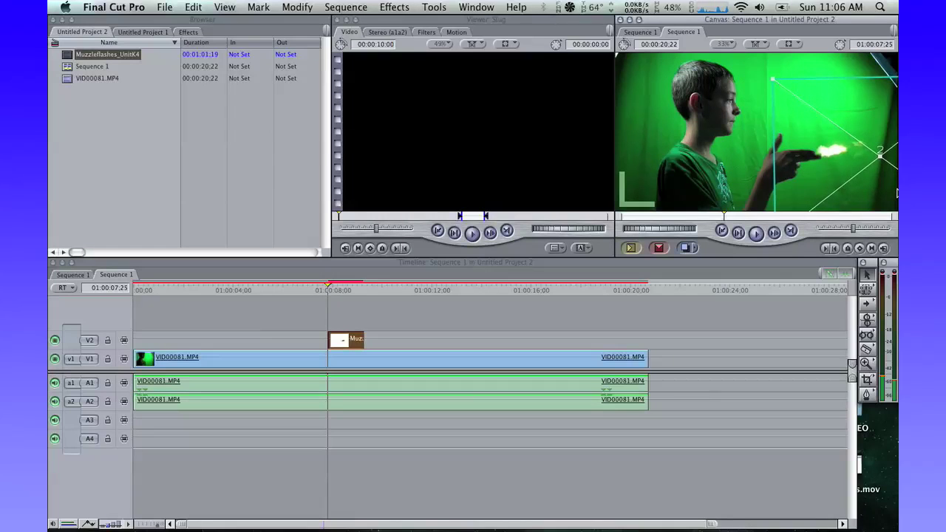
key(Right)
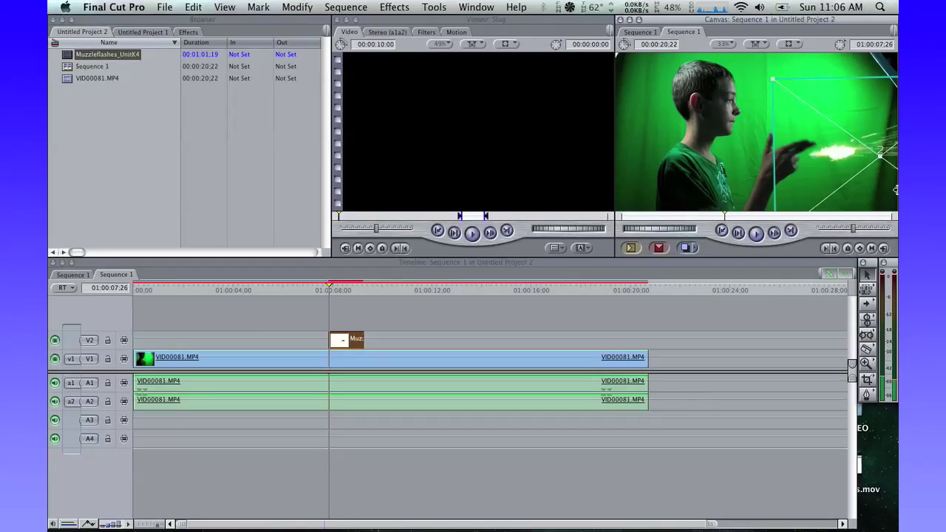
key(Left)
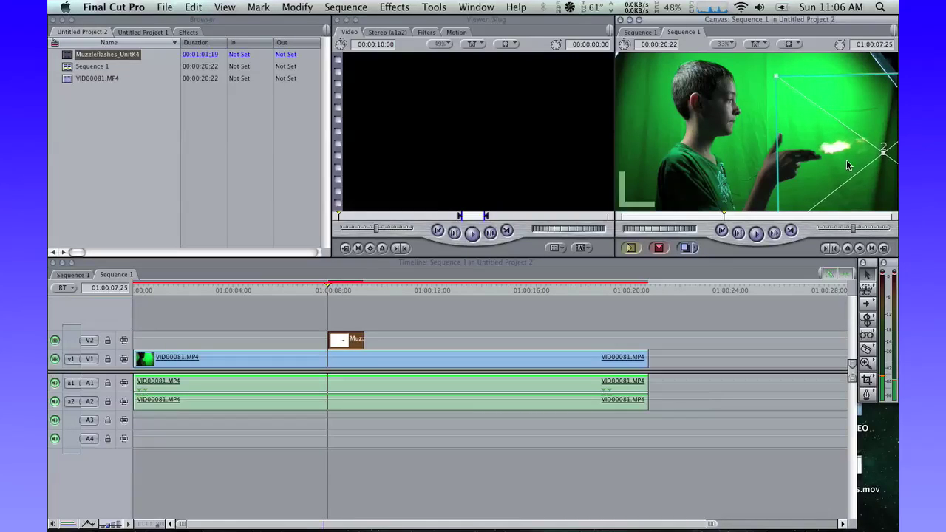
key(Right)
drag(848, 161, 846, 142)
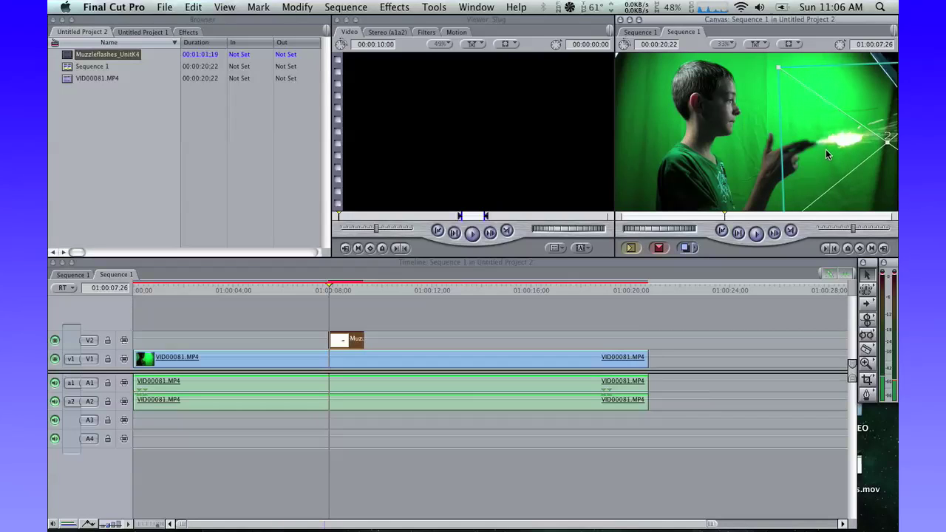
key(Left)
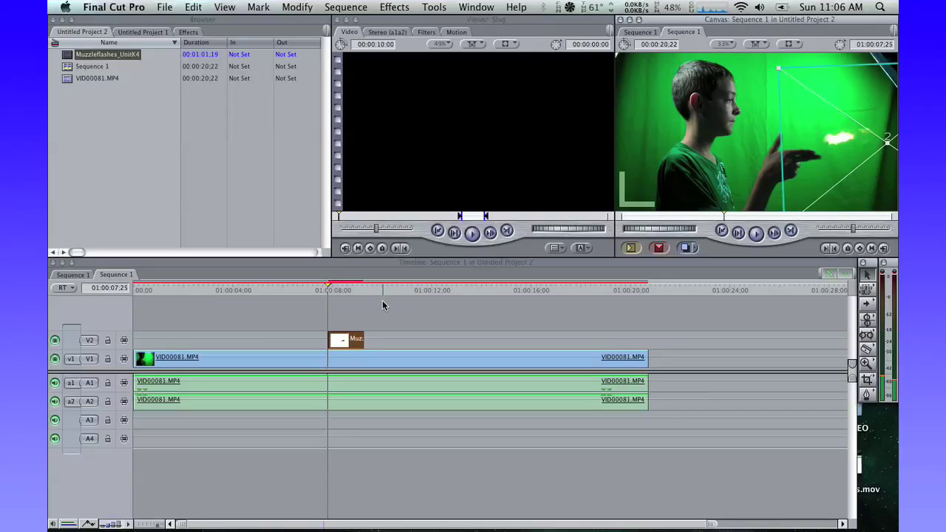
Step: Compare frames around the flash and nudge it slightly down and right
key(Right)
key(Left)
key(Right)
key(Left)
key(Right)
key(Left)
key(Right)
key(Left)
key(Right)
key(Left)
key(Right)
drag(839, 153, 842, 159)
Step: Shift the flash clip one frame later on the timeline
key(Right)
key(Right)
key(Right)
key(Left)
key(Left)
key(Left)
key(Left)
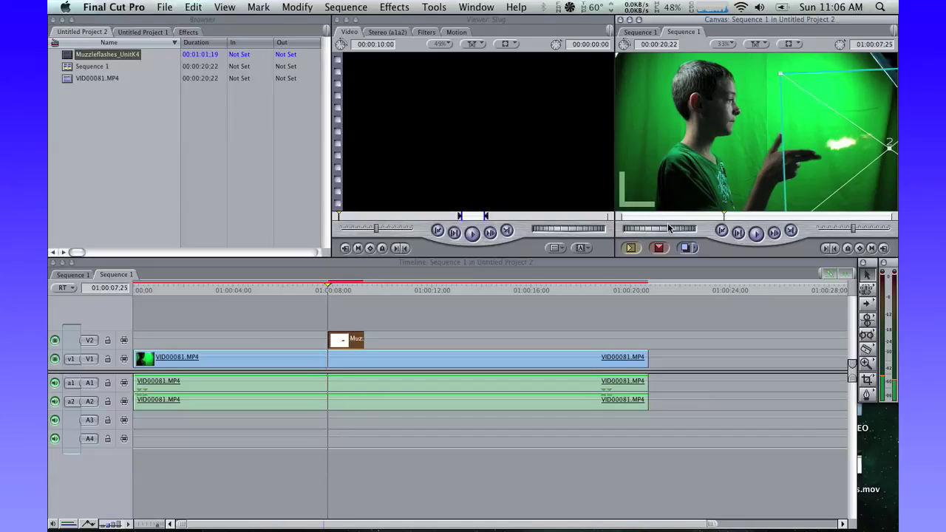
key(Right)
key(Left)
key(Right)
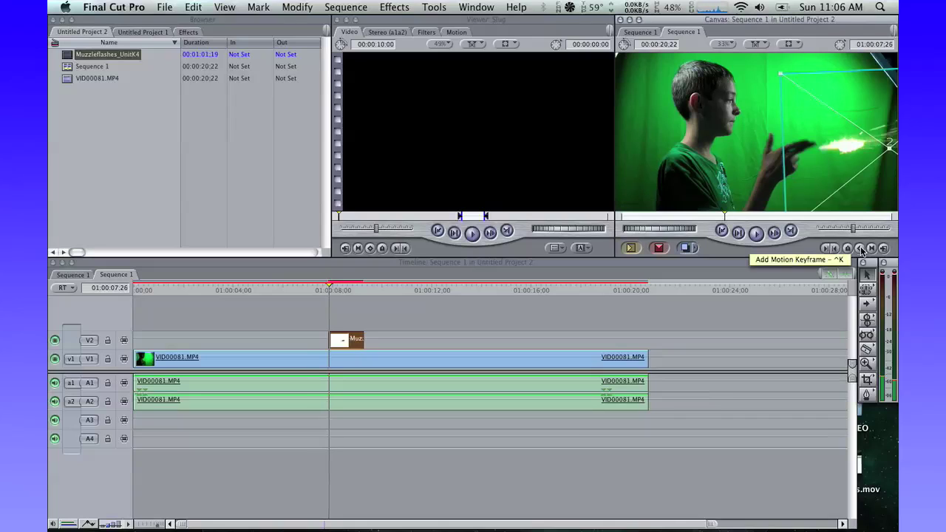
key(Right)
key(Right)
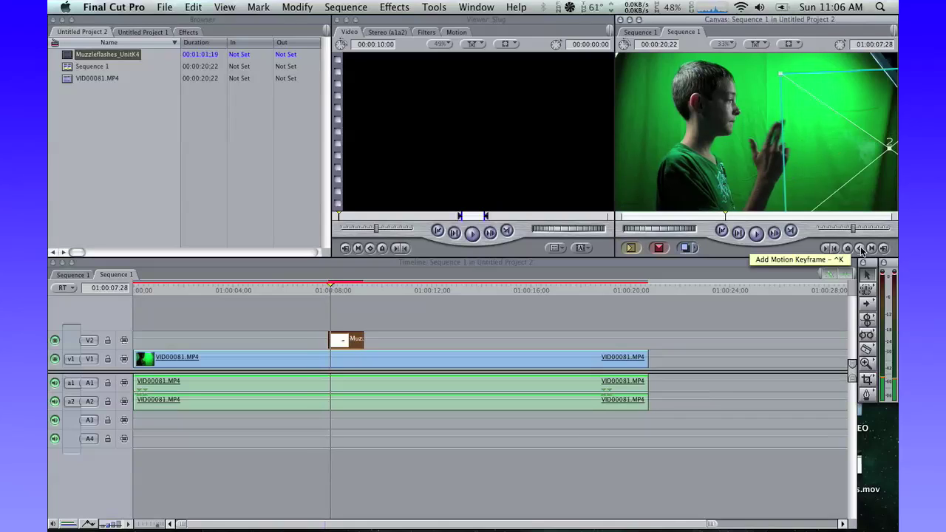
key(Left)
key(Left)
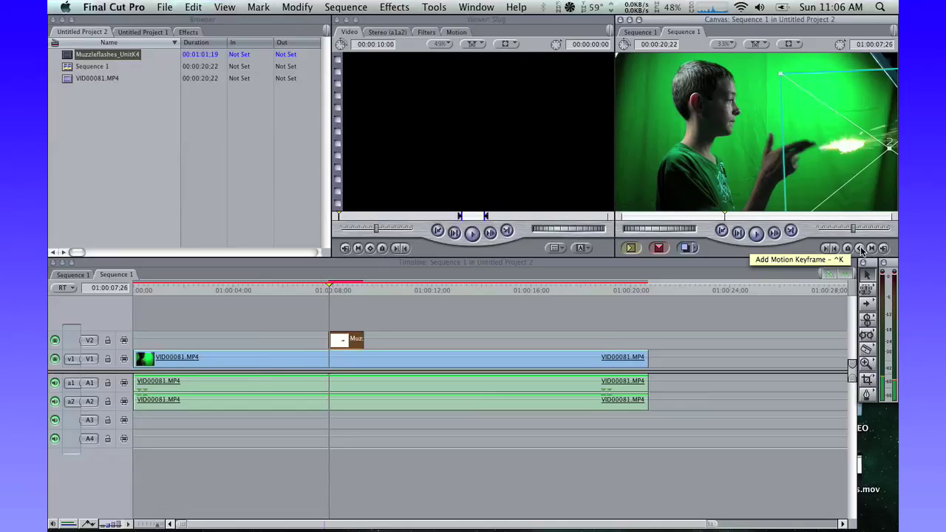
key(Left)
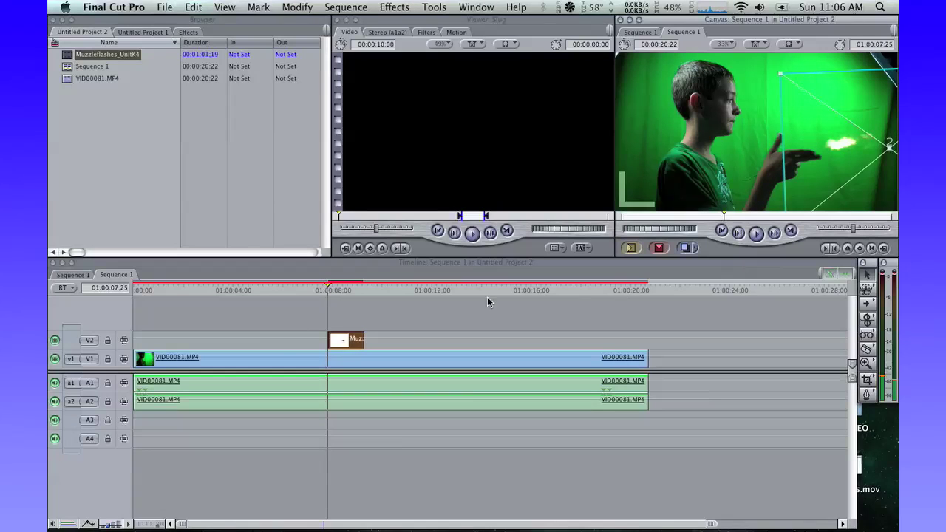
key(Right)
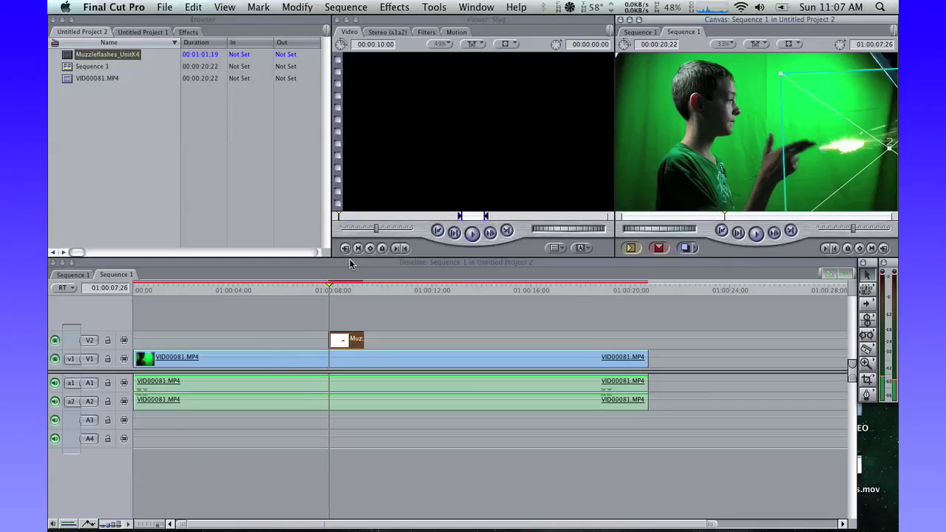
drag(342, 340, 344, 339)
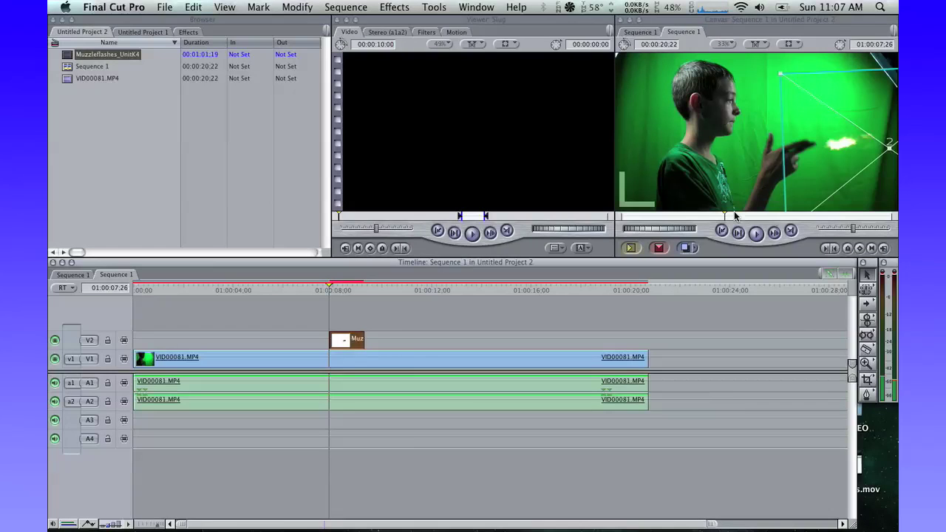
Step: Nudge the flash up and left onto the fingers and start rendering with Cmd+R
drag(825, 166, 819, 160)
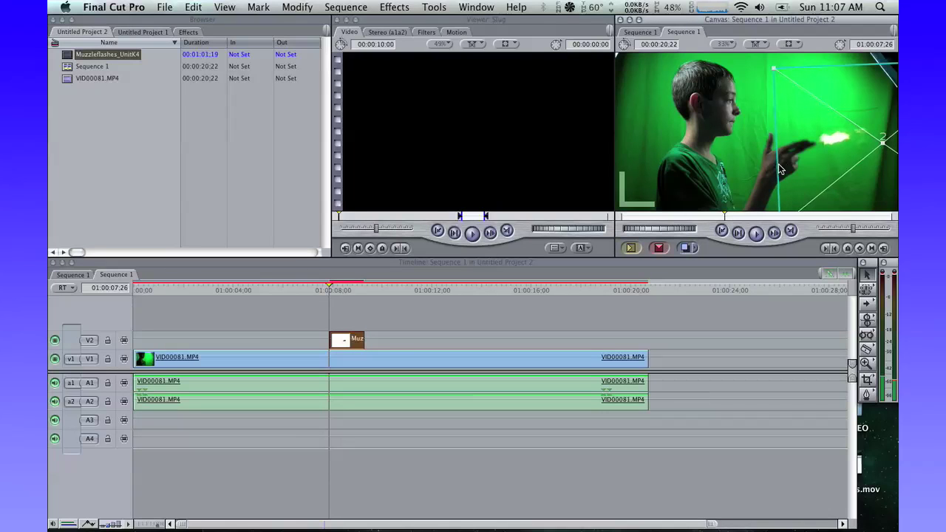
key(Left)
key(Left)
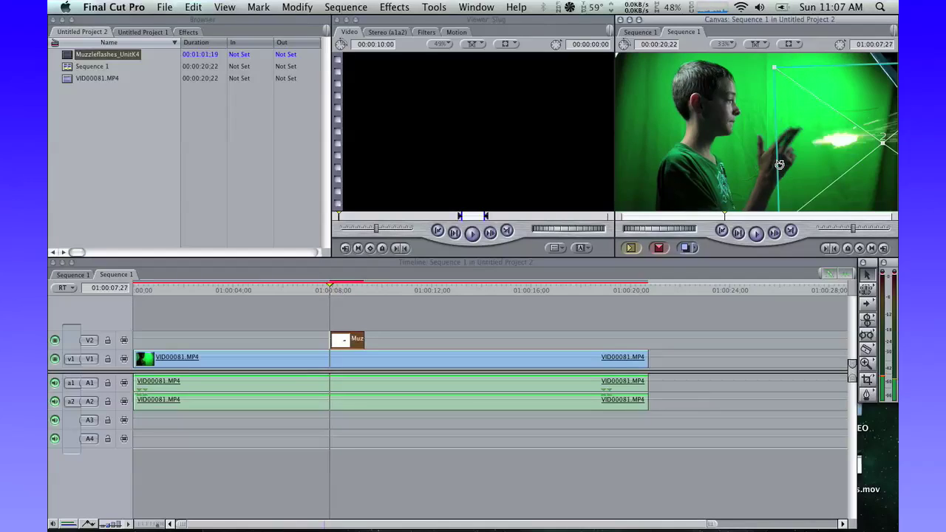
key(Left)
key(Left)
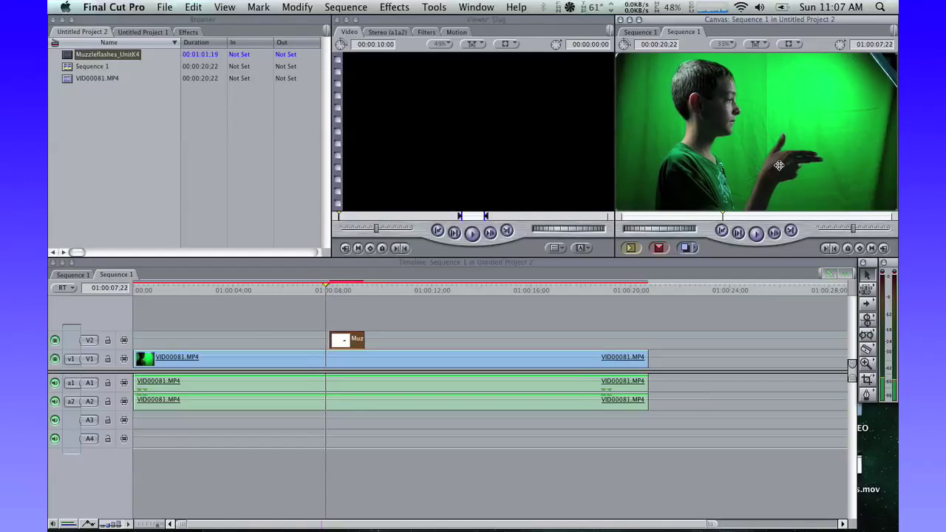
key(super+r)
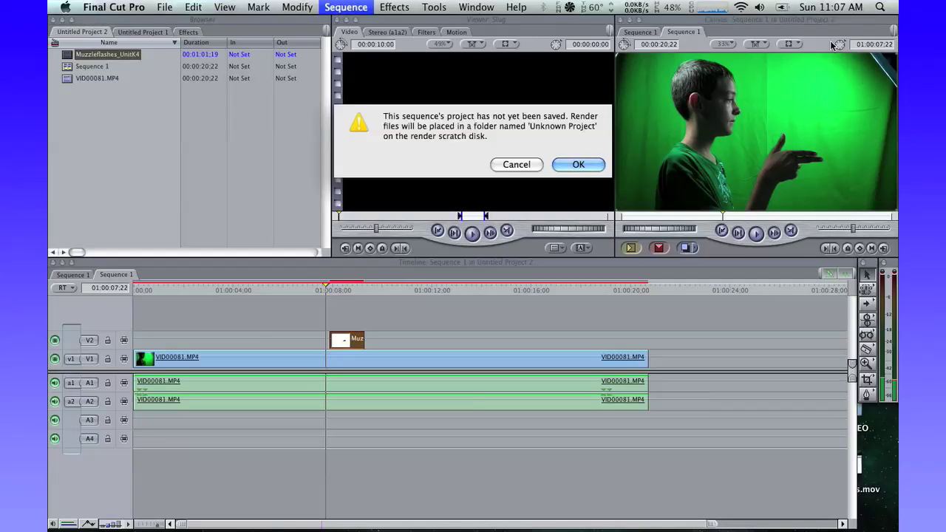
Step: Accept the Unknown Project render warning, rewind to about 01:00:04:10 and play back the flash
click(577, 164)
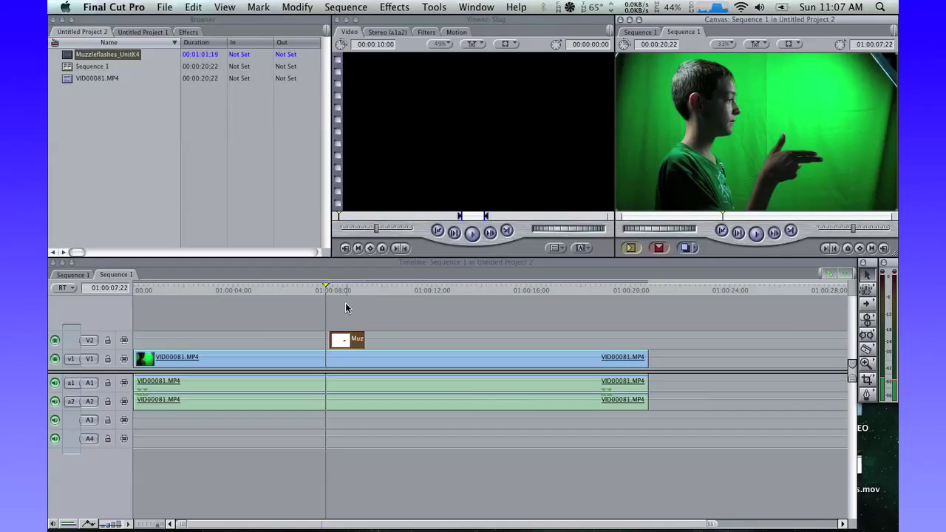
drag(339, 290, 299, 287)
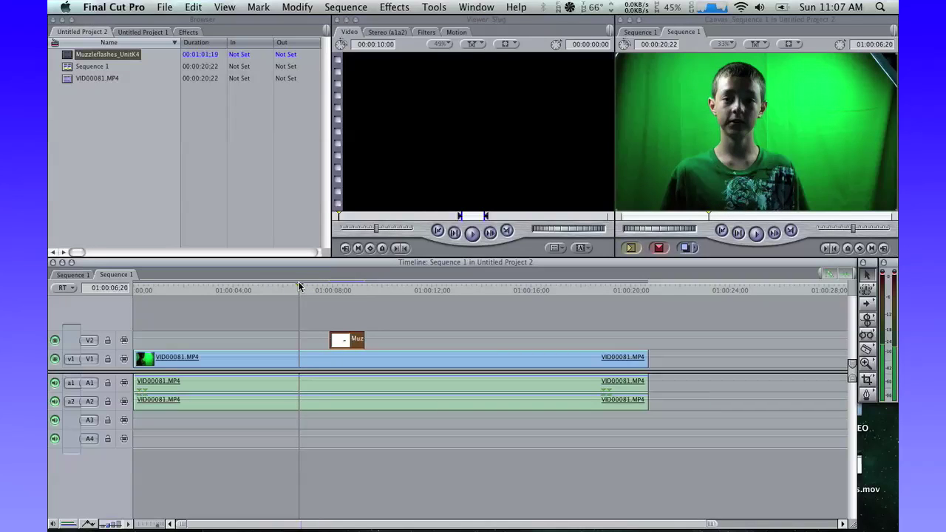
drag(300, 287, 241, 287)
key(space)
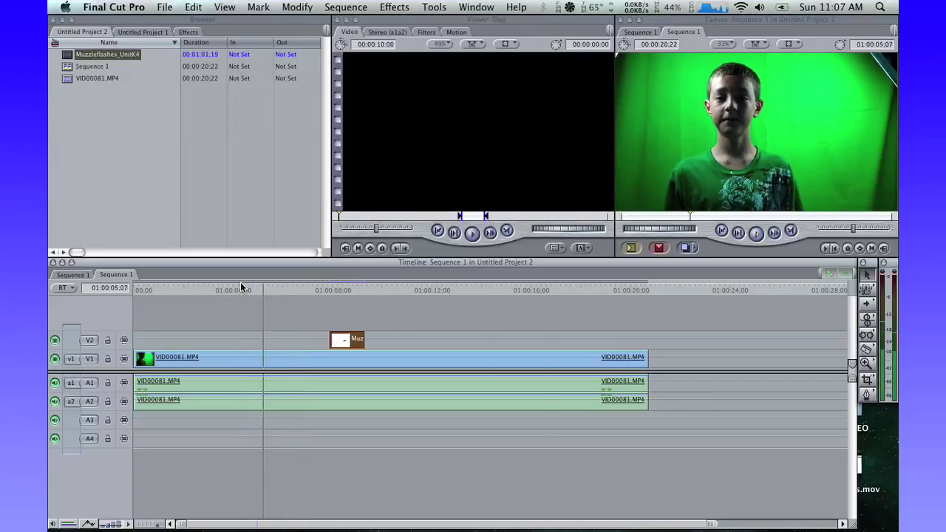
key(XF86AudioRaiseVolume)
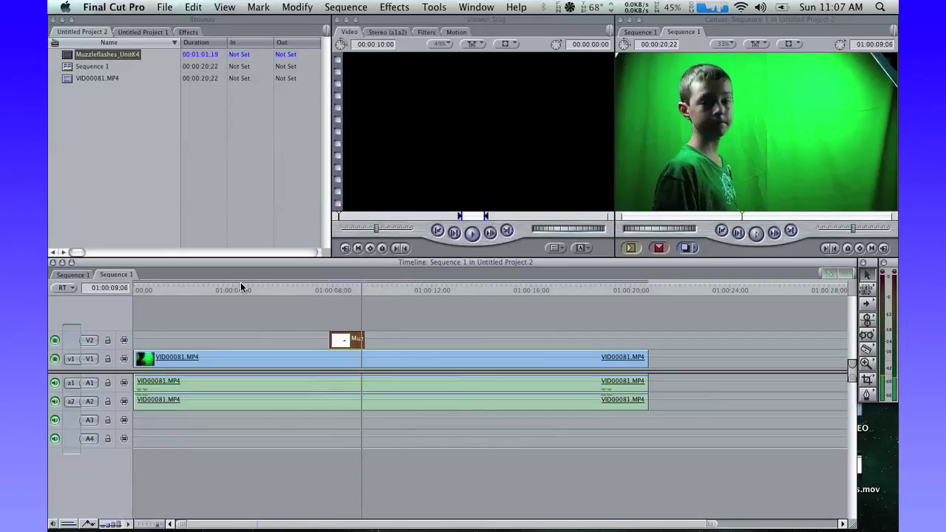
key(space)
Step: Copy the muzzle flash clip on V2 from 01:00:07:26
drag(360, 292, 337, 292)
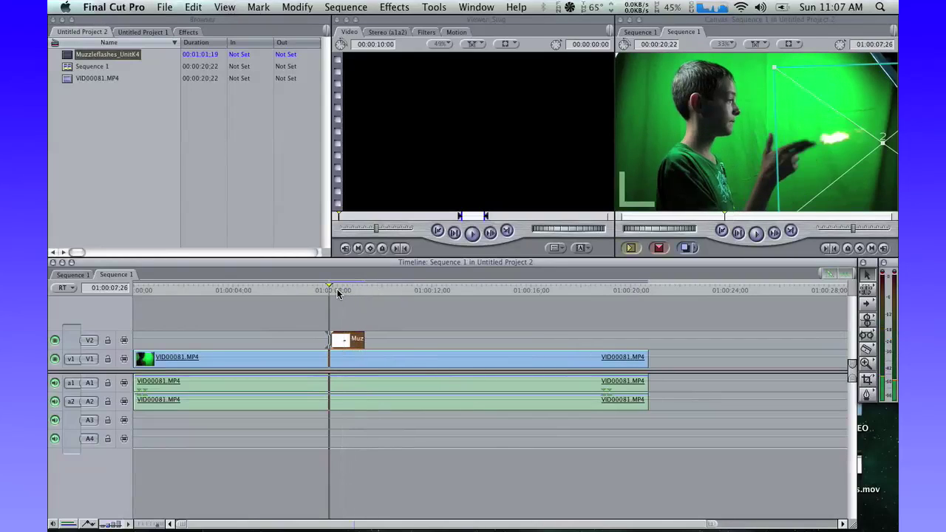
click(351, 341)
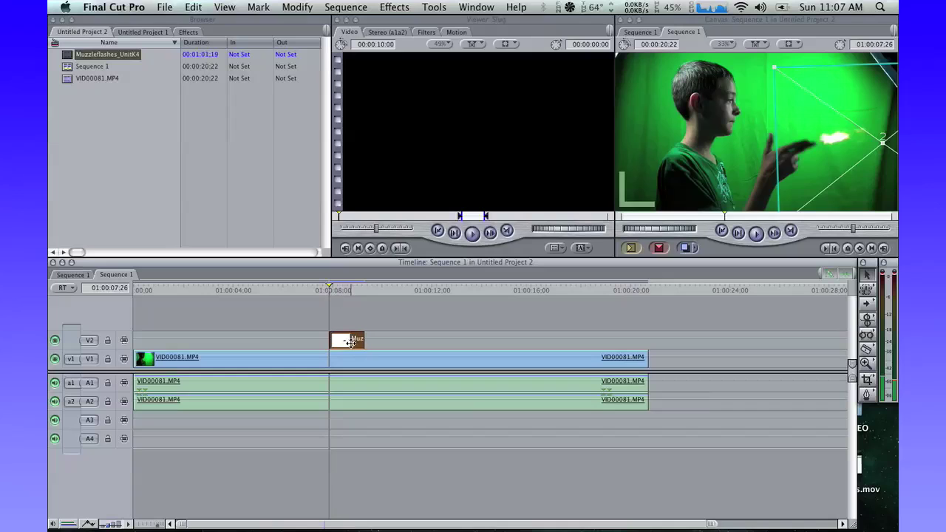
click(193, 7)
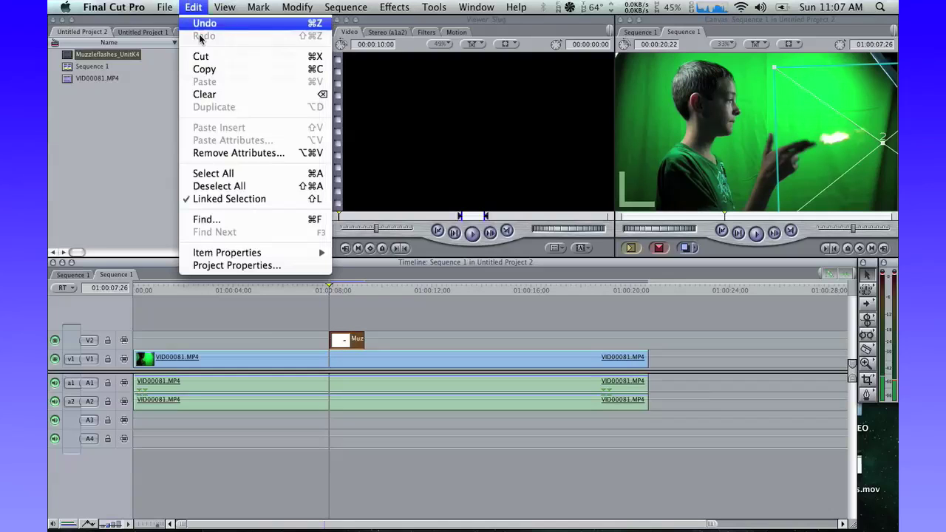
click(204, 69)
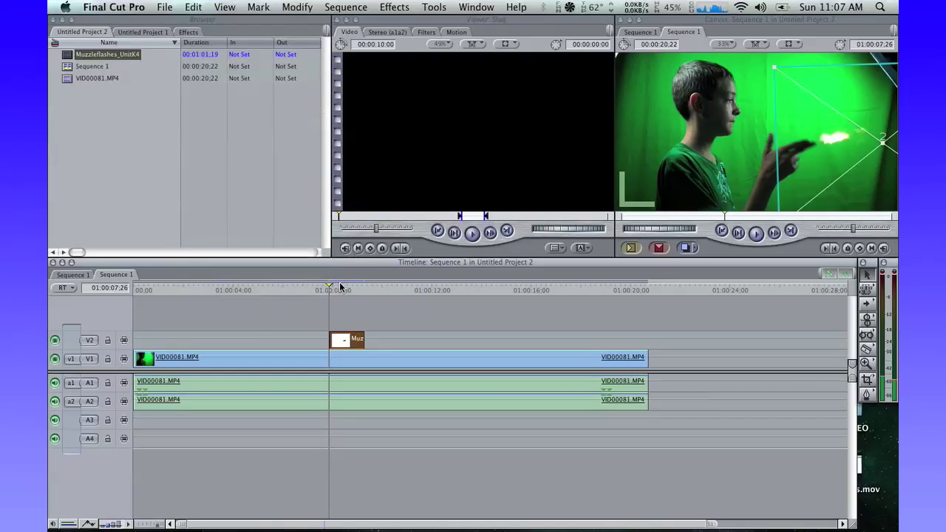
Step: Paste a second muzzle flash at 01:00:08:16 and render it
click(342, 291)
drag(341, 291, 342, 291)
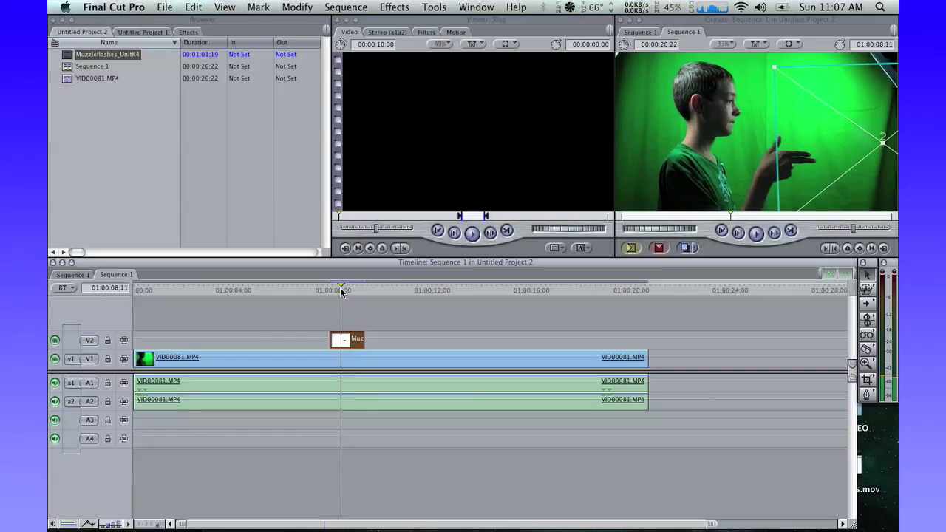
key(Right)
key(Right)
key(Right)
key(Right)
key(Right)
key(Right)
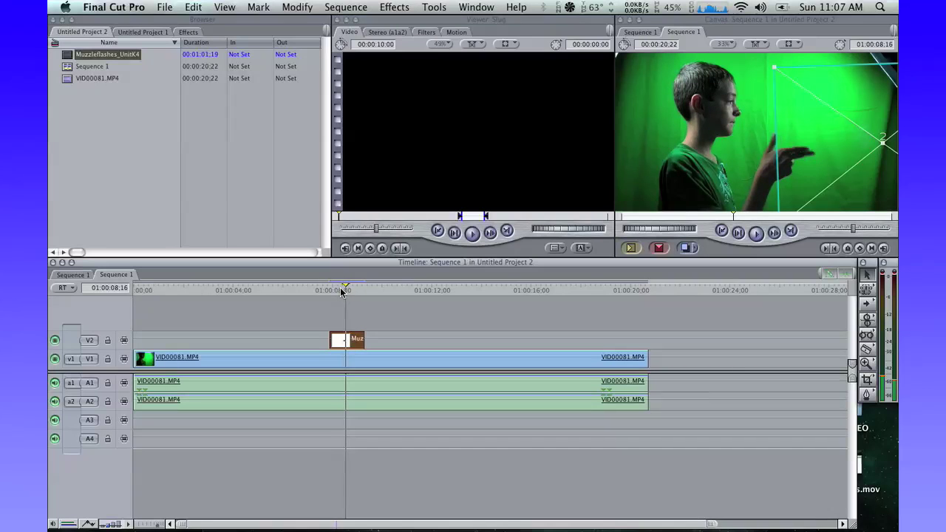
key(Left)
key(space)
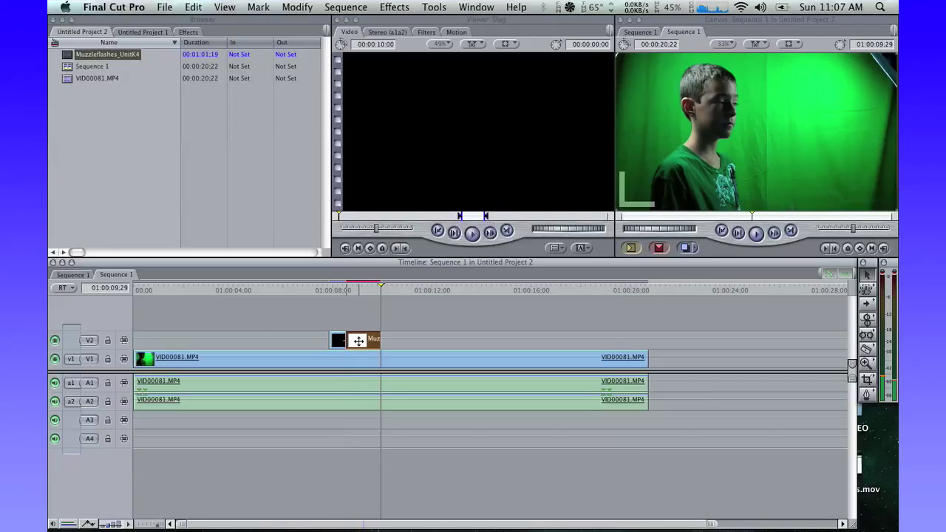
click(367, 289)
drag(365, 291, 344, 292)
key(alt+r)
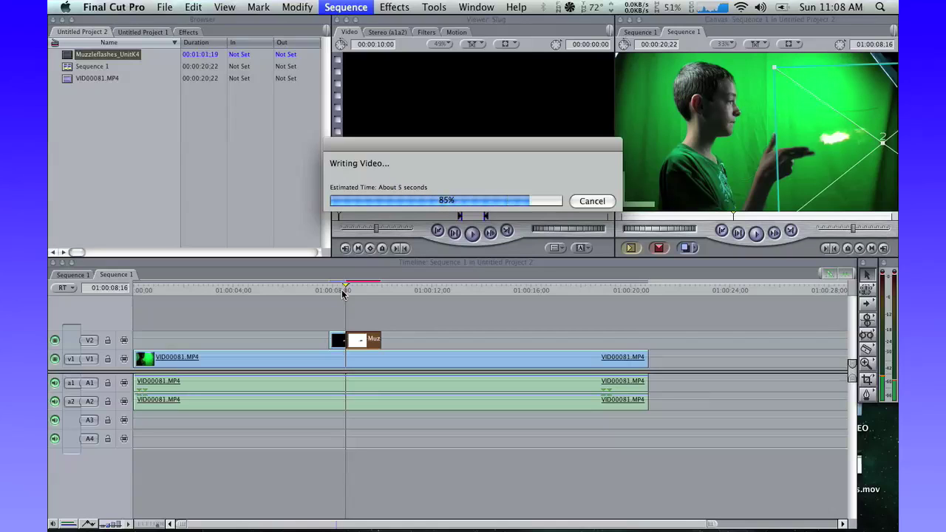
Step: Review both flashes, then trim the boy's clip to end with the second flash at 01:00:09:29
drag(343, 289, 311, 289)
key(space)
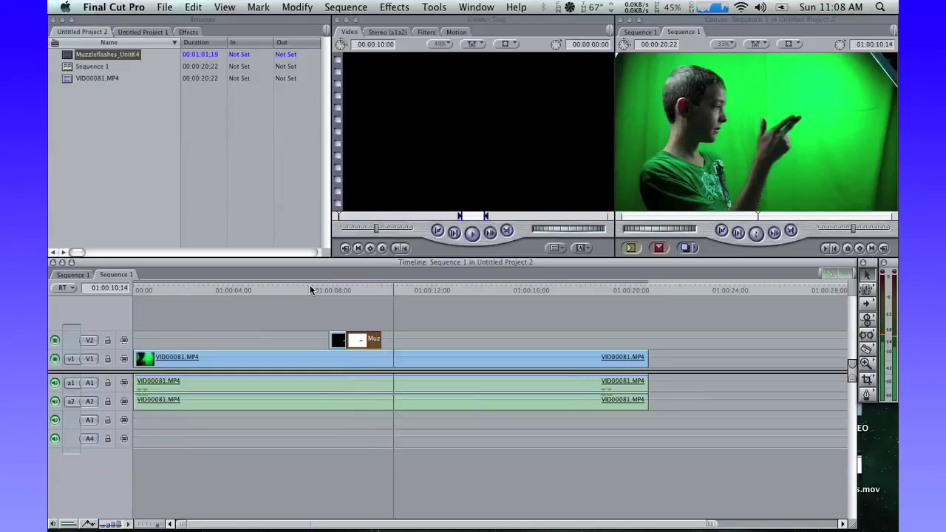
key(space)
drag(404, 291, 385, 290)
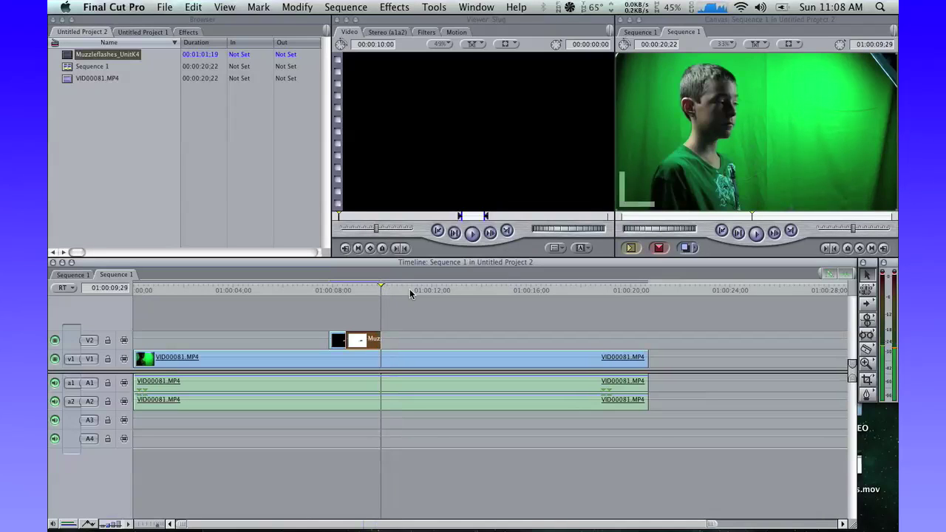
drag(644, 360, 384, 358)
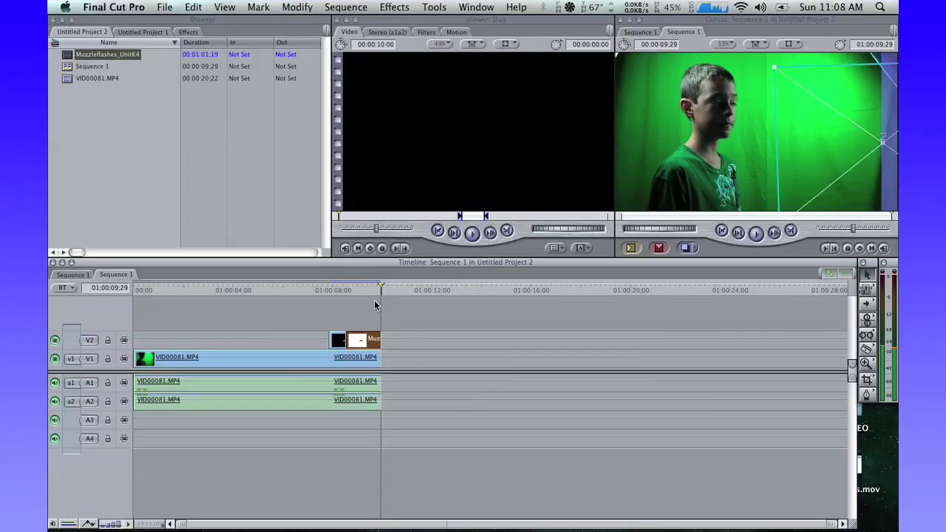
click(412, 318)
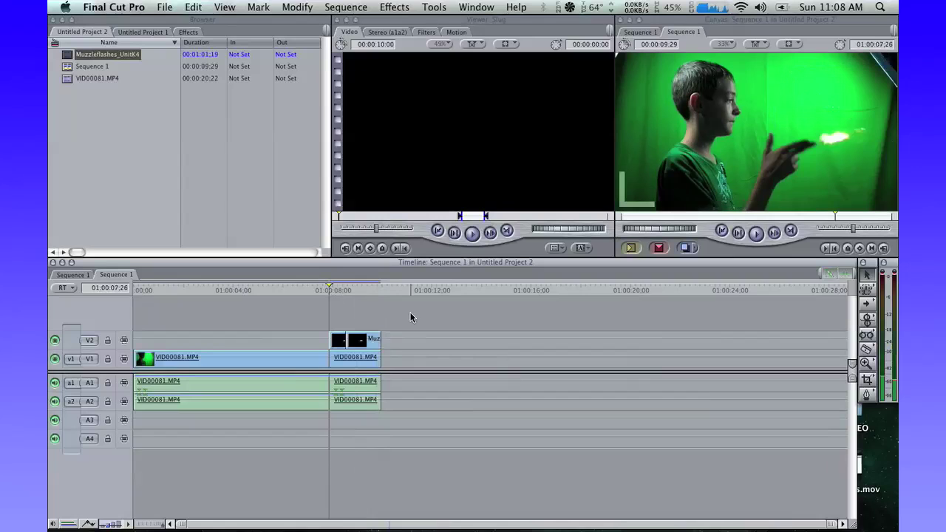
Step: Open Safari and select the current web address
mouse_move(257, 529)
click(258, 502)
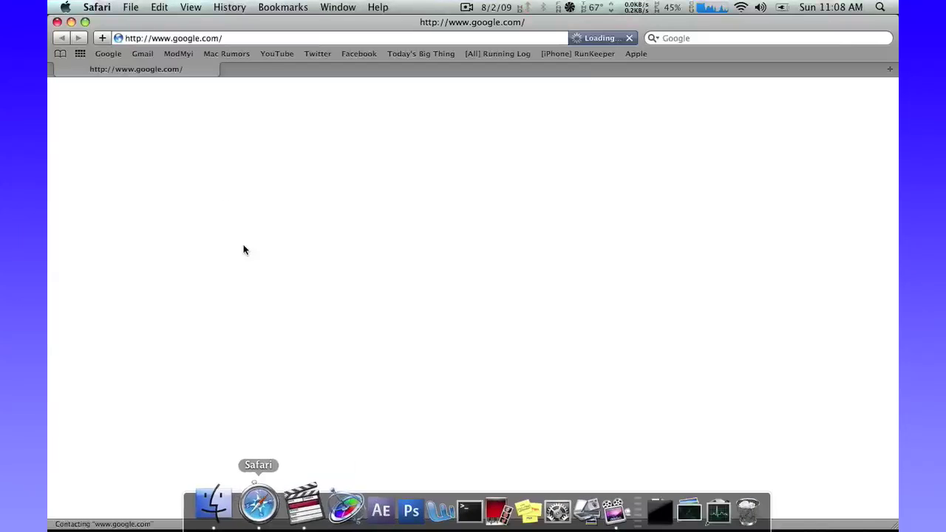
click(116, 40)
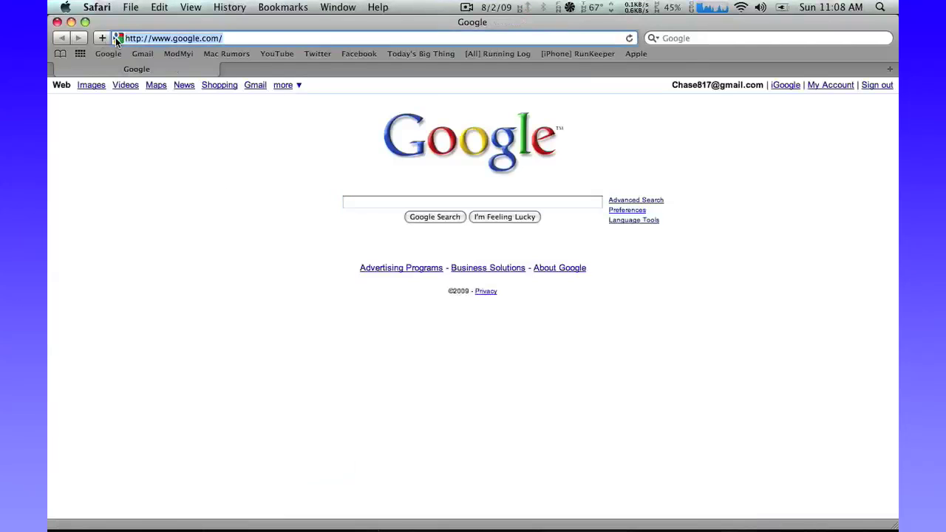
Step: Search Google for 'find sounds' and open the FindSounds site from the suggestion
click(368, 206)
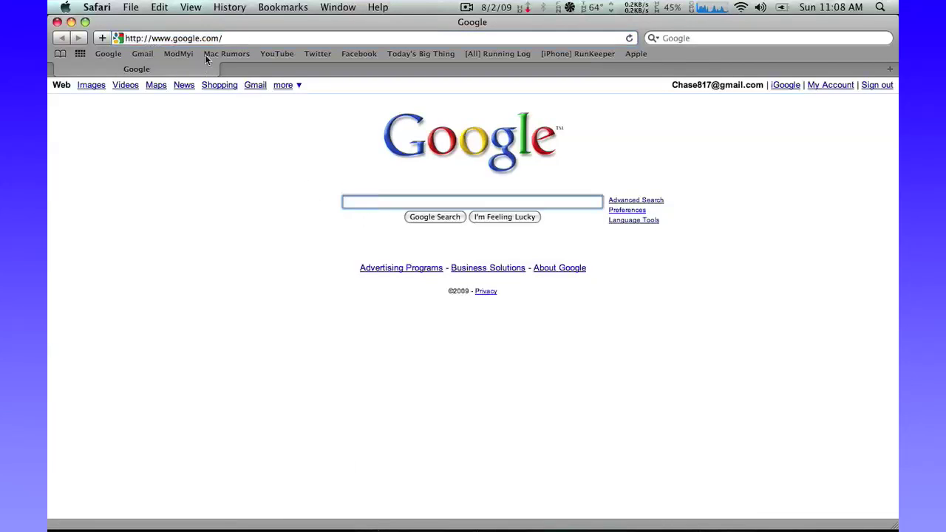
text(find)
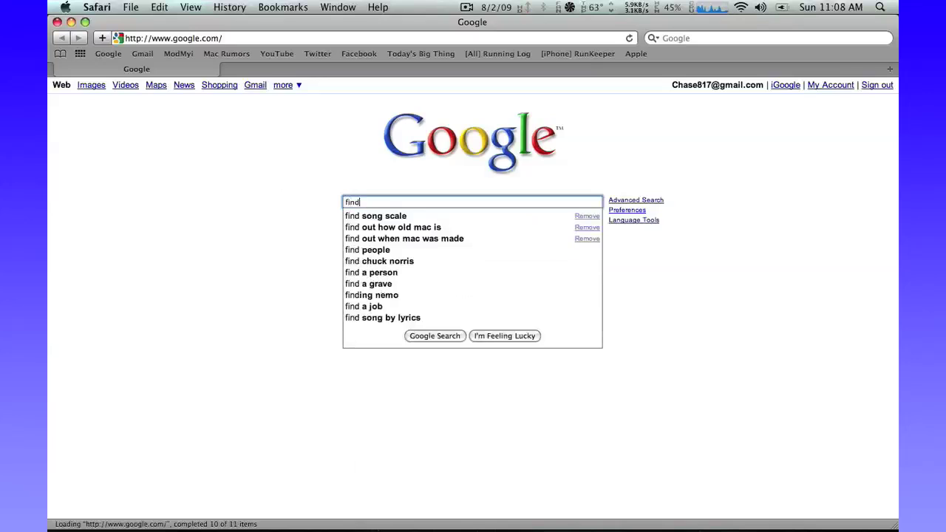
text( sounds)
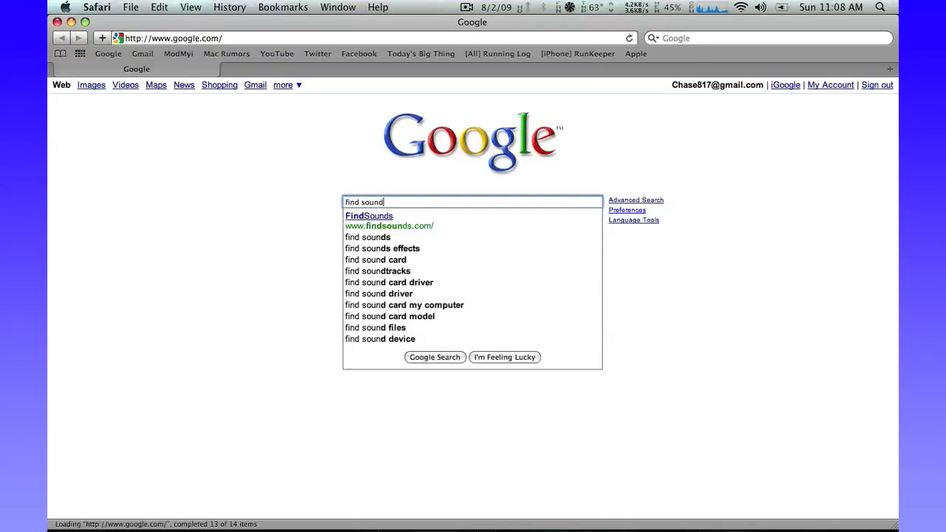
click(382, 216)
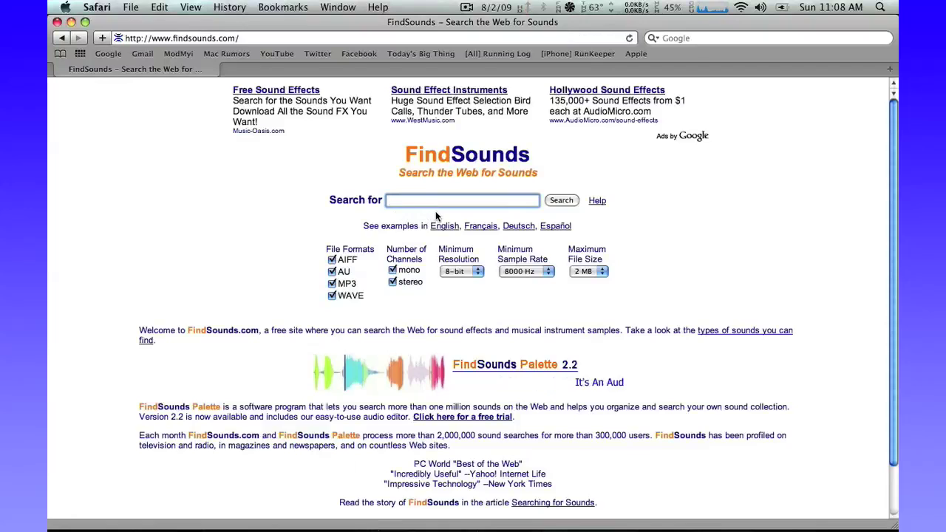
Step: Search FindSounds for 'gun shot' with a 16-bit minimum resolution
click(462, 272)
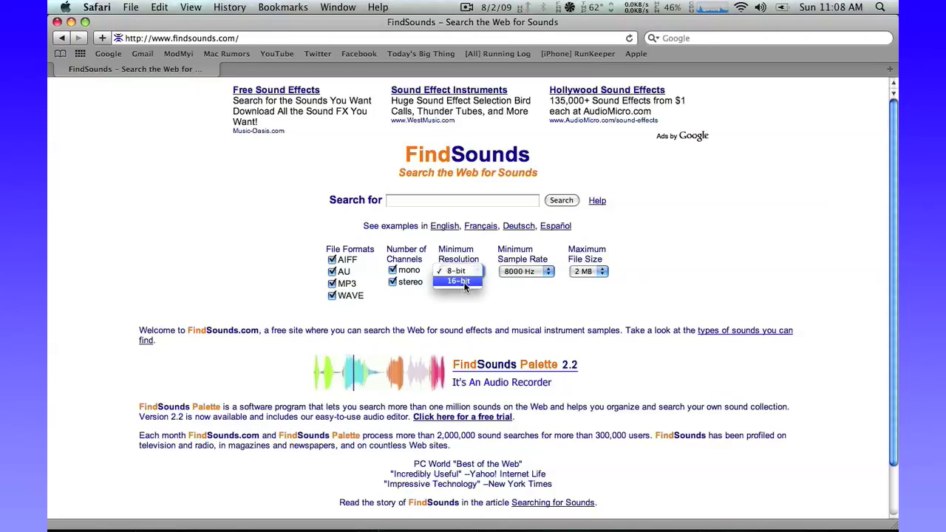
click(460, 283)
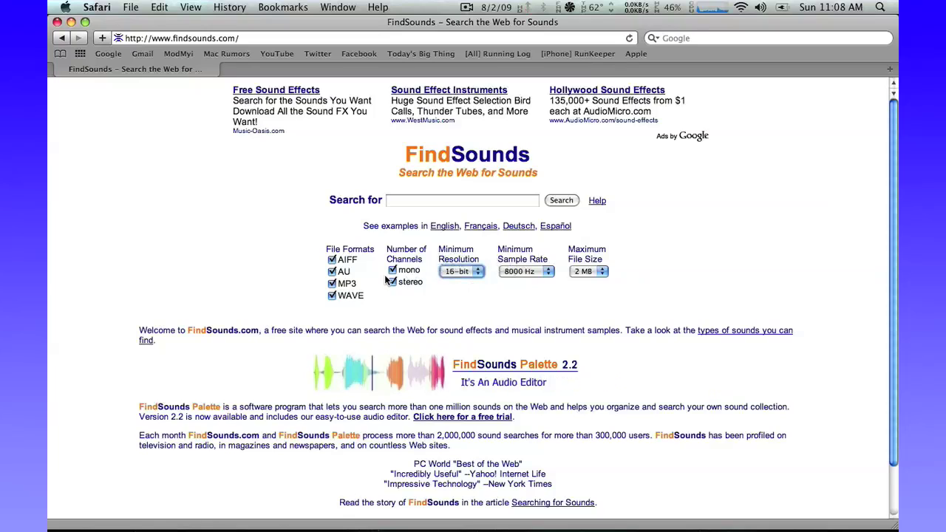
click(406, 203)
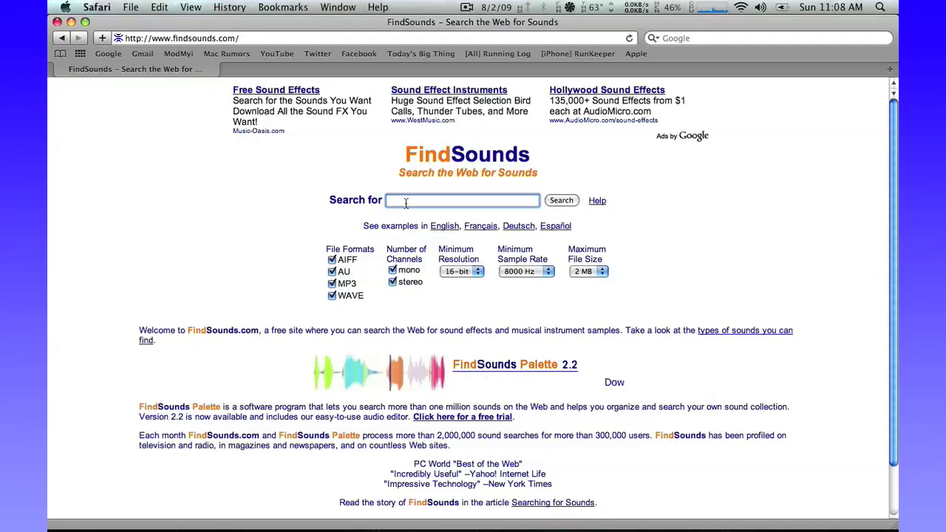
text(gun)
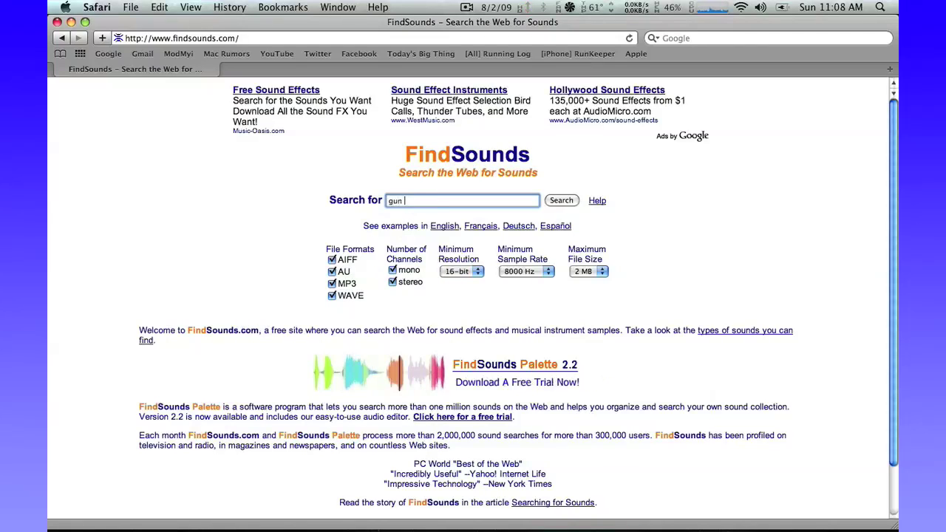
text( shot)
key(Return)
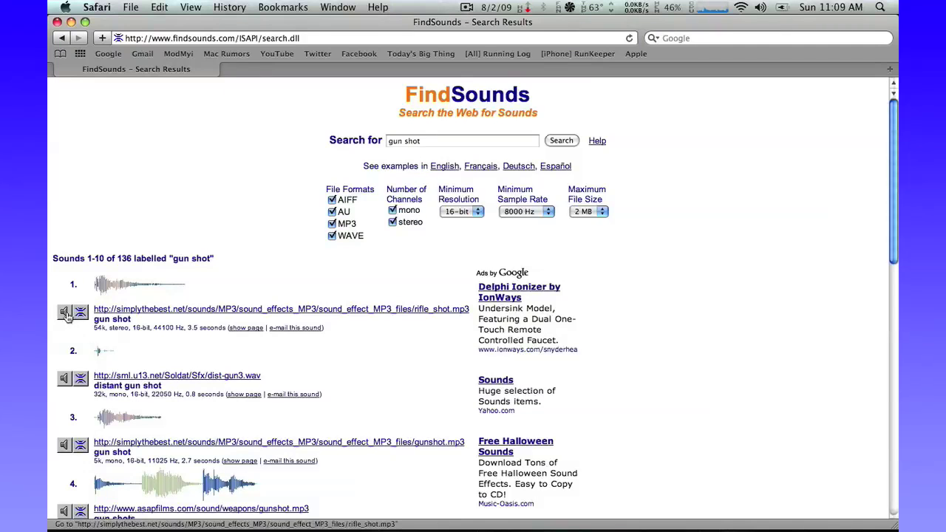
Step: Preview the rifle shot and third gun shot results, returning to the results list each time
click(65, 313)
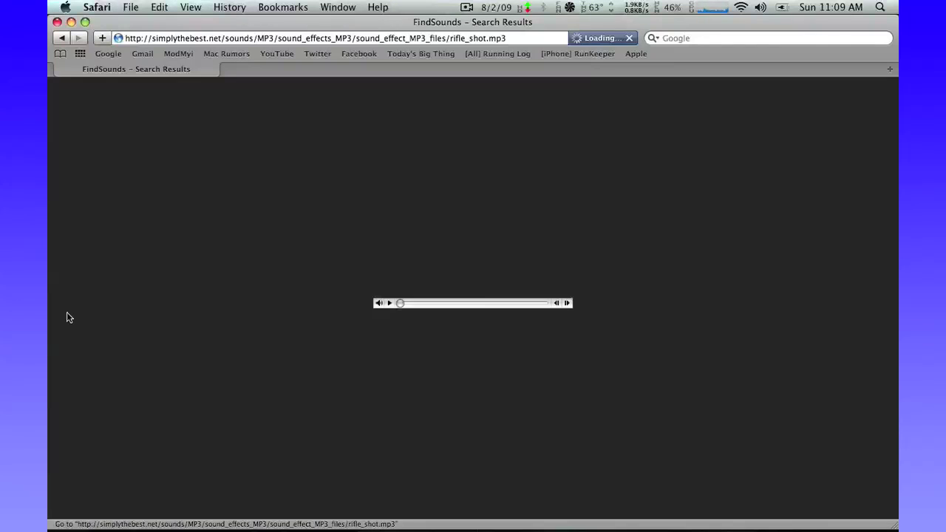
click(389, 303)
mouse_move(49, 4)
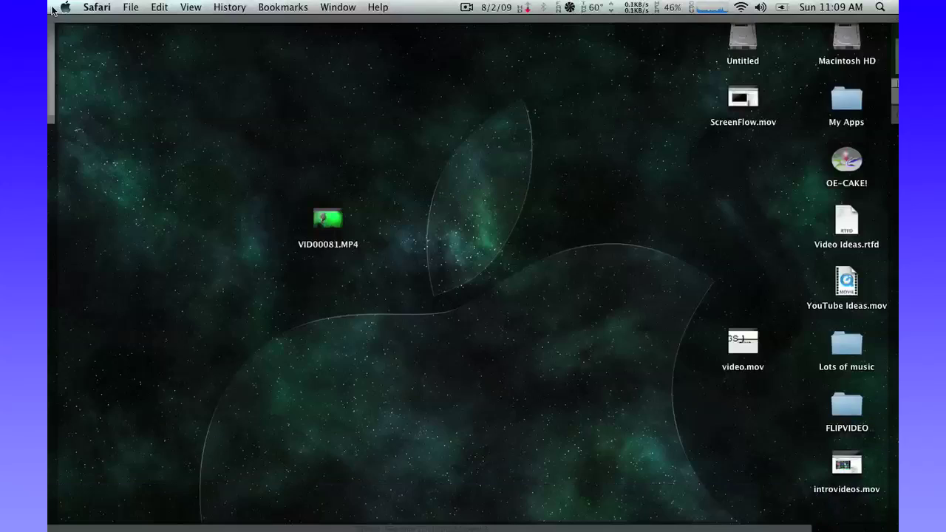
click(62, 37)
click(565, 155)
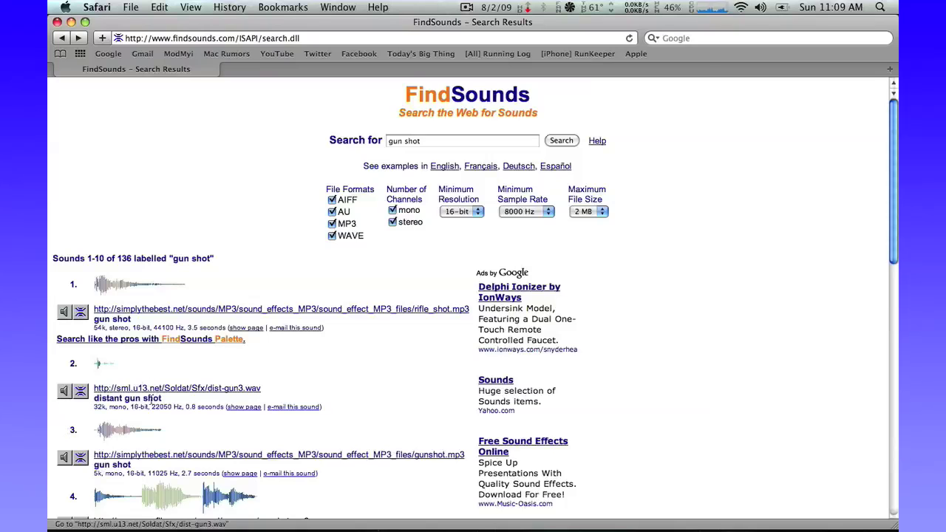
scroll(151, 399, down, 3)
click(62, 380)
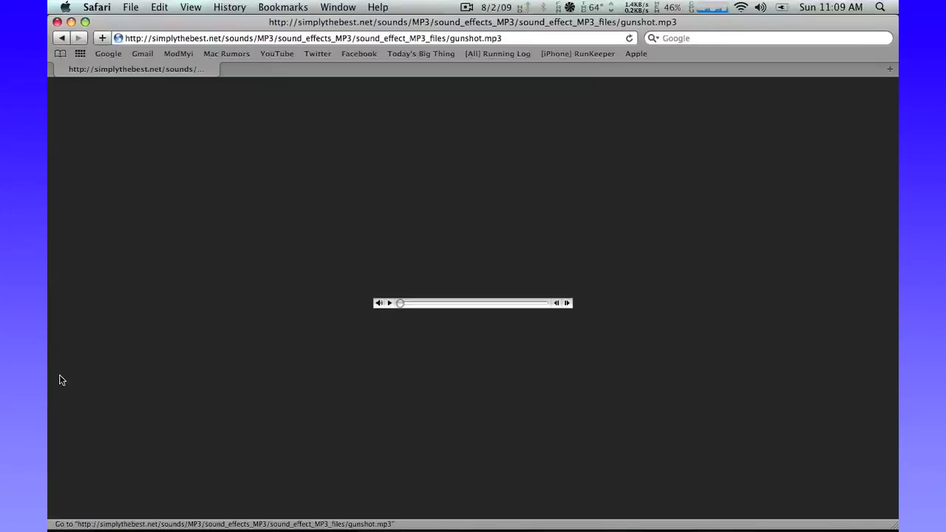
click(62, 38)
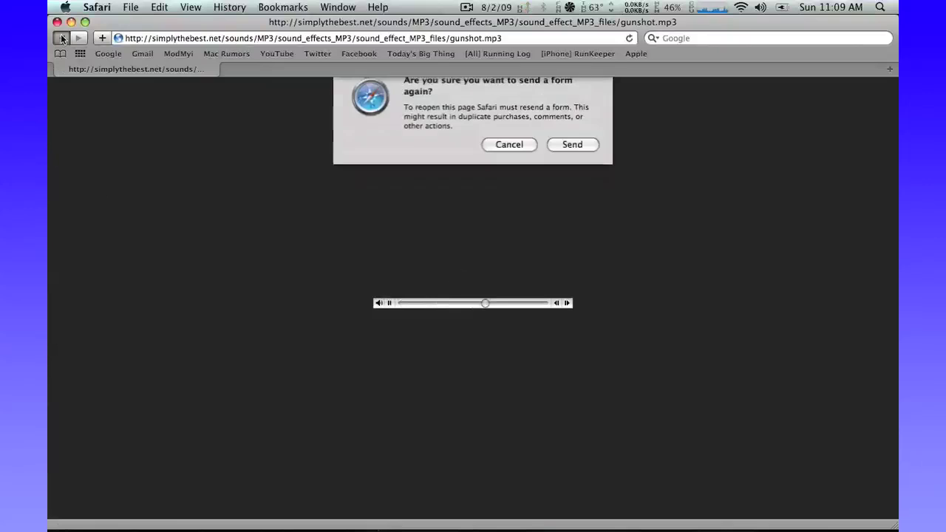
click(574, 145)
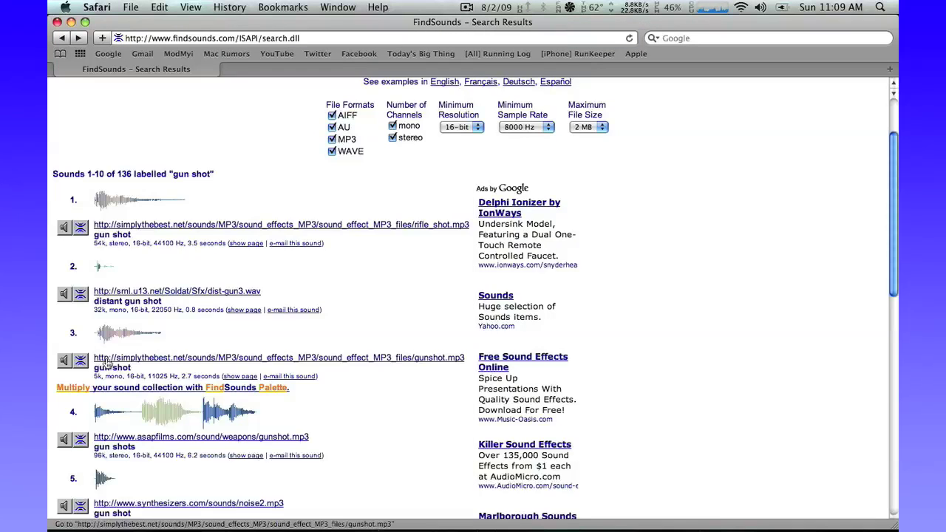
Step: Preview noise2.mp3, return to the results, and bring up the noise2.mp3 link's options
scroll(92, 369, down, 5)
click(62, 386)
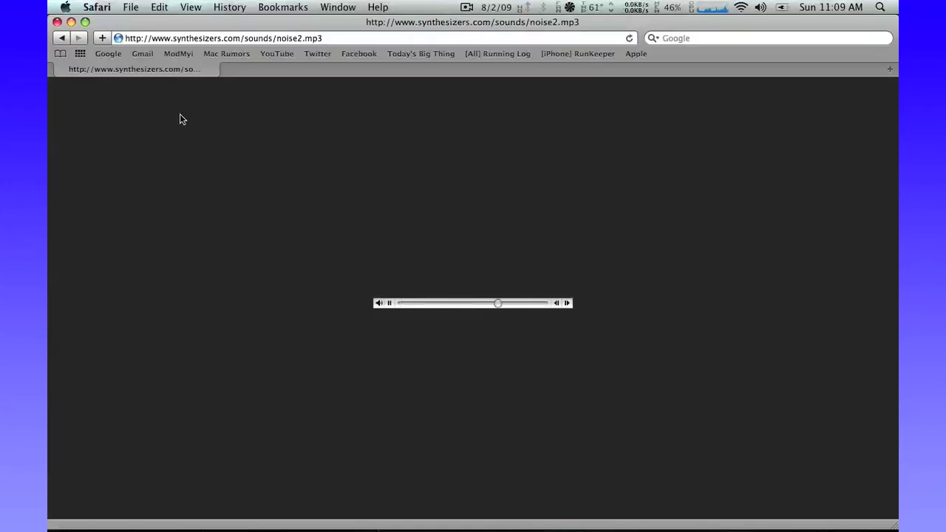
key(F11)
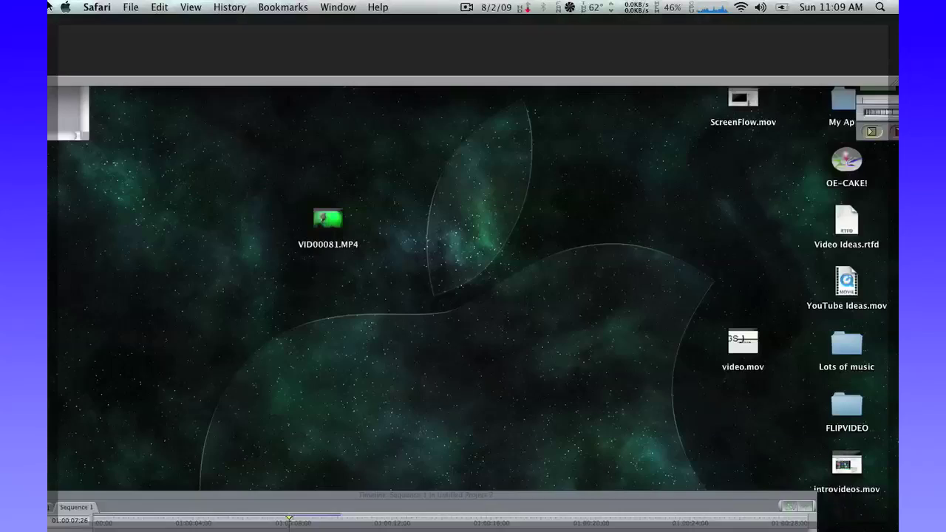
key(F11)
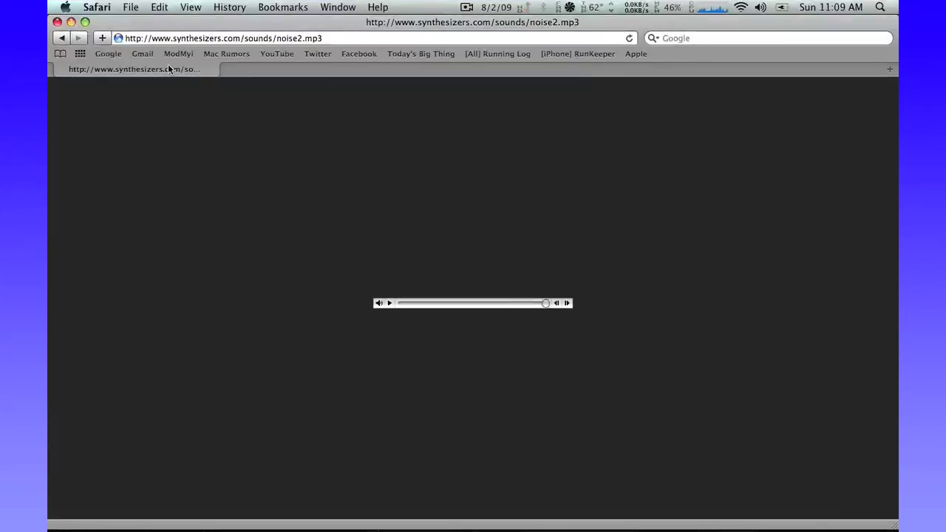
click(62, 38)
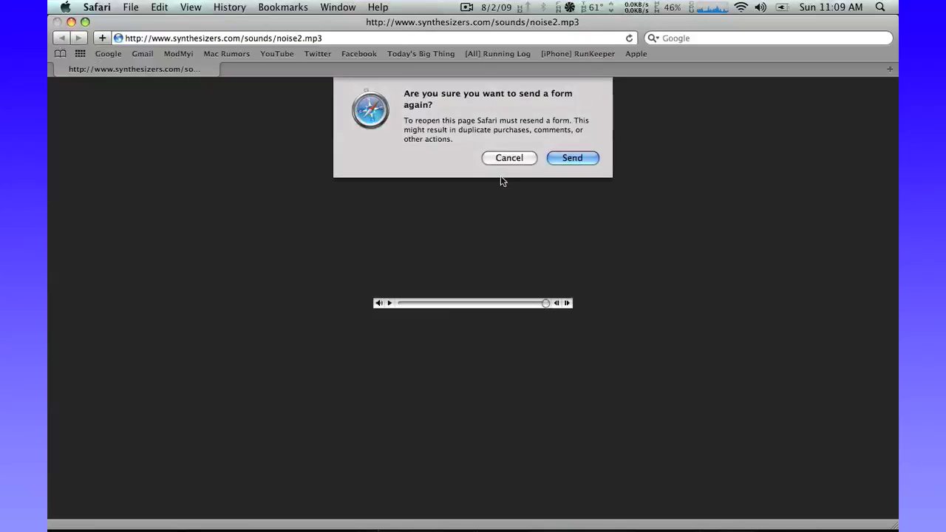
click(581, 157)
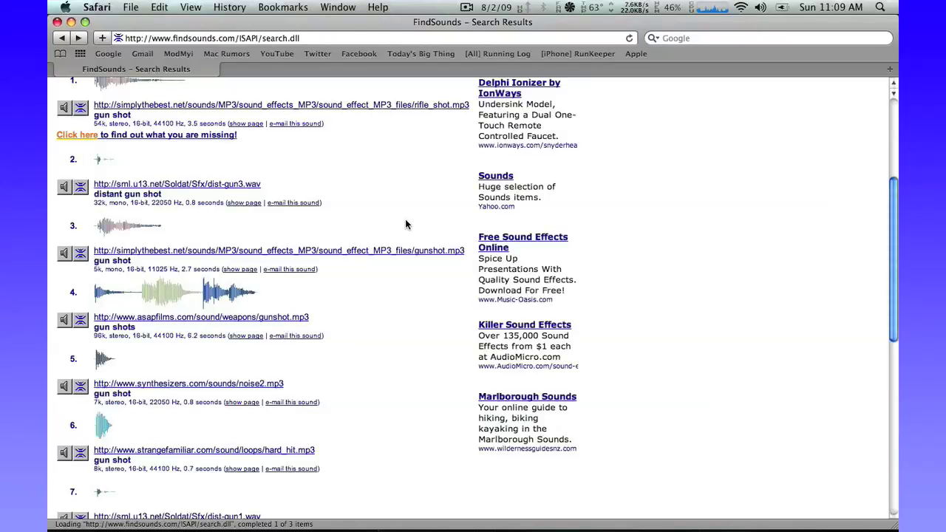
scroll(271, 300, down, 1)
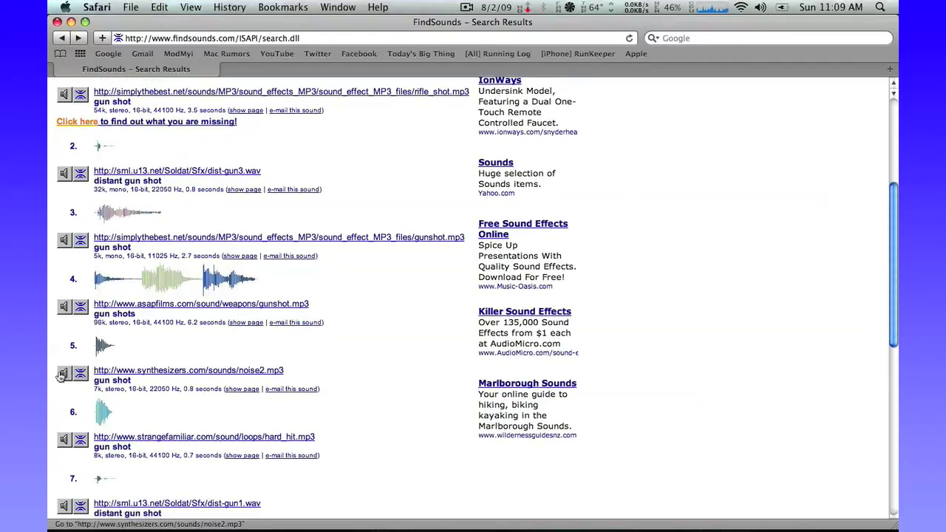
right_click(119, 374)
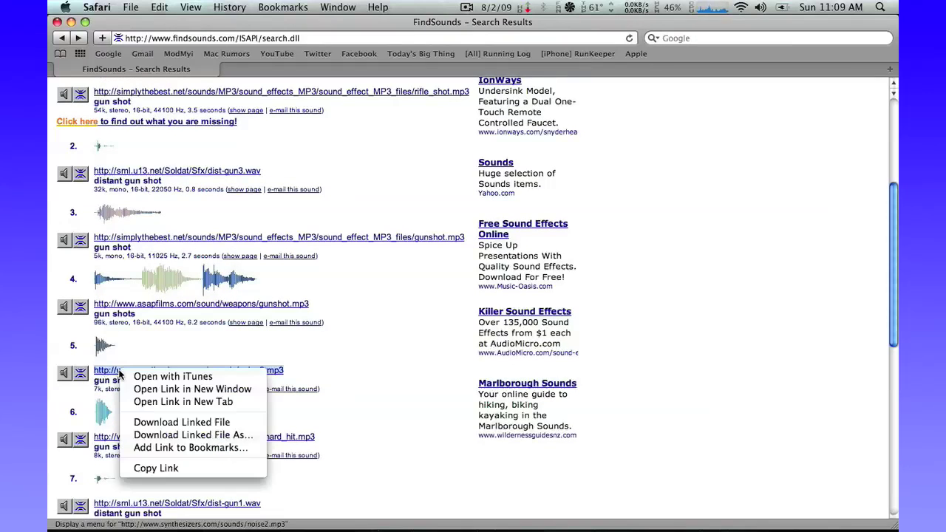
Step: Download noise2.mp3 to the Desktop and switch back to Final Cut Pro
click(183, 436)
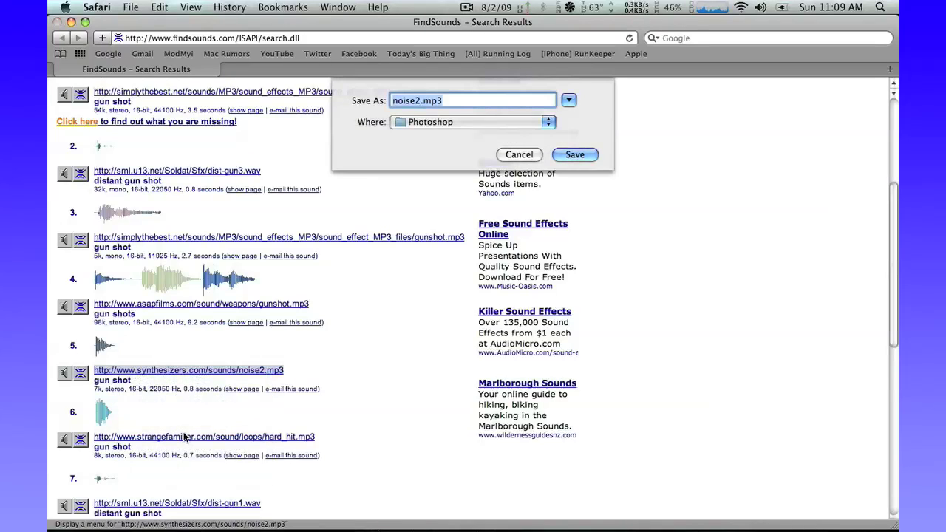
click(469, 122)
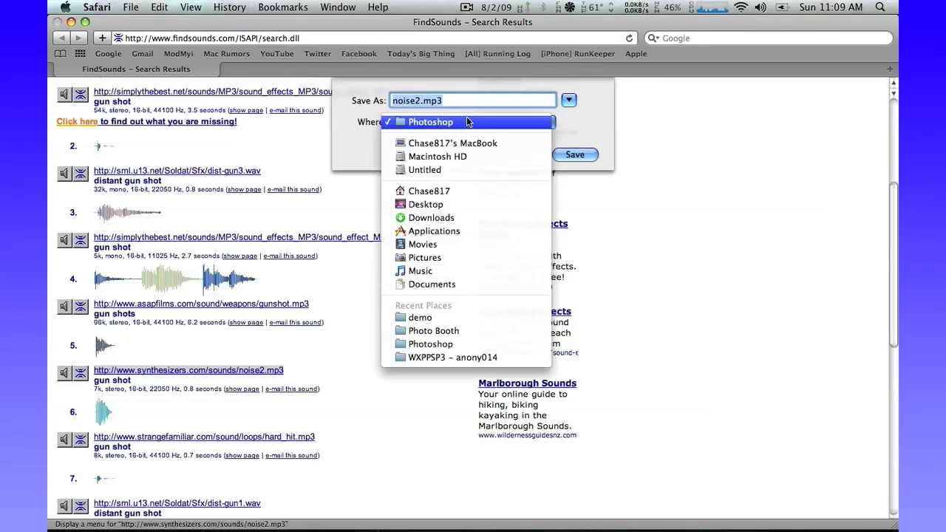
click(436, 204)
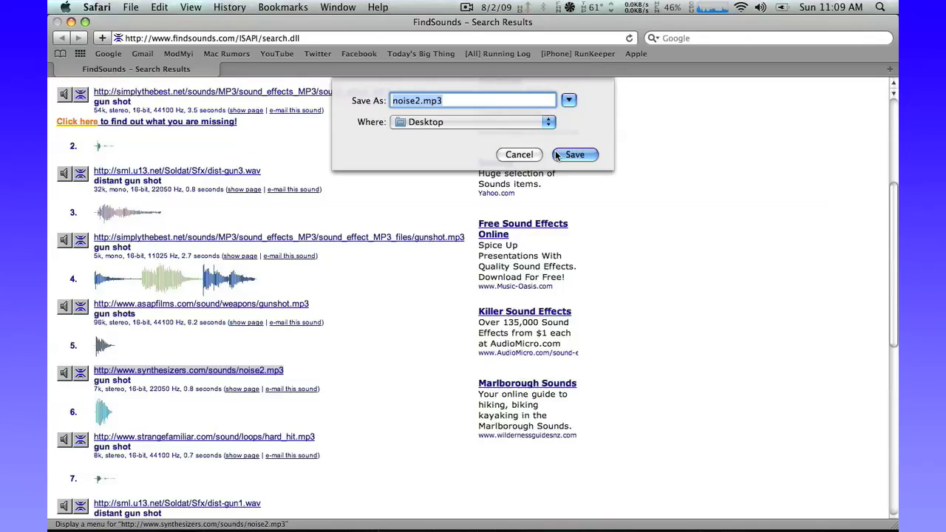
click(558, 155)
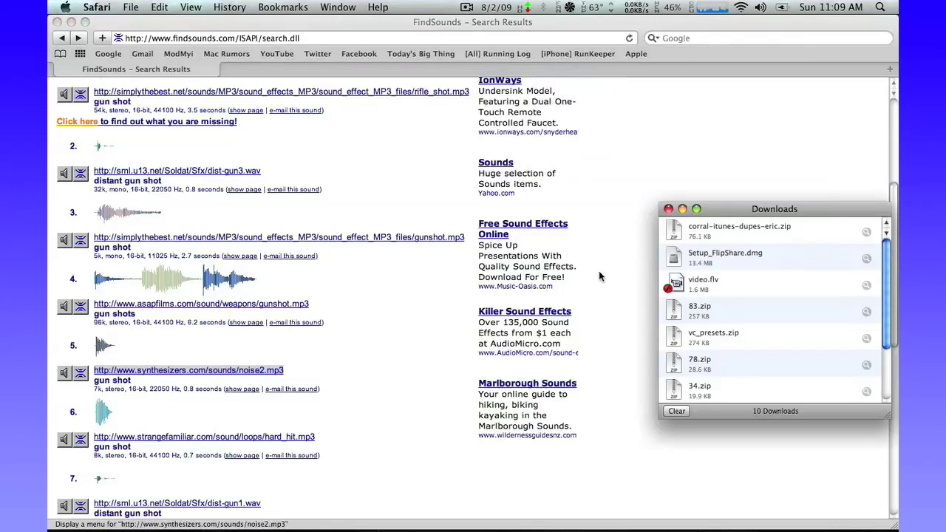
key(super+Tab)
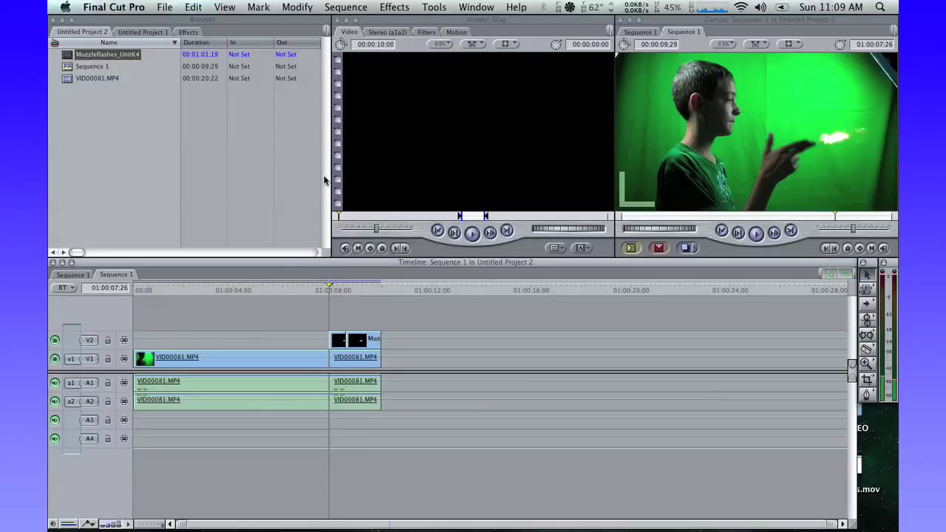
Step: Import noise2.mp3 from the Desktop and place it on A5 and A6 at the first flash
key(F11)
drag(745, 155, 102, 96)
key(F11)
drag(179, 129, 323, 296)
Step: Play back the sequence from just before the gunshot to check the sync
click(353, 293)
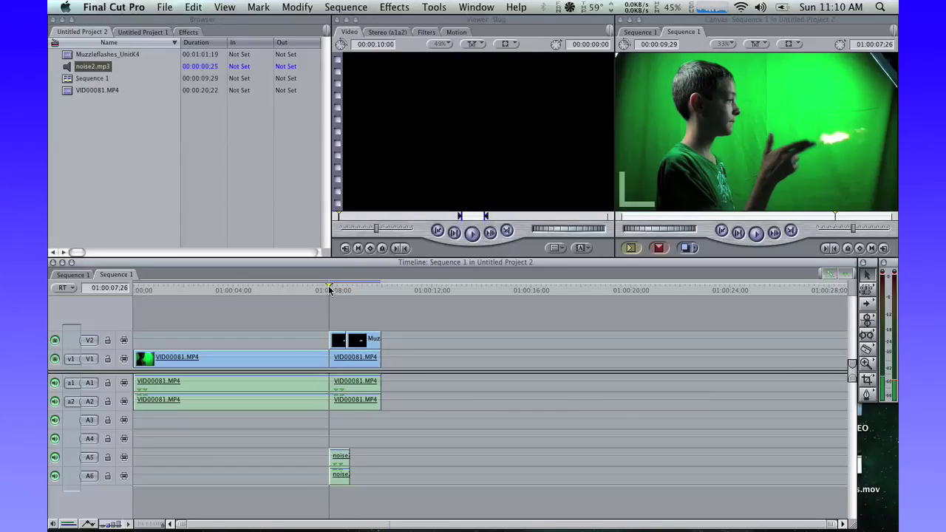
drag(330, 289, 280, 290)
key(space)
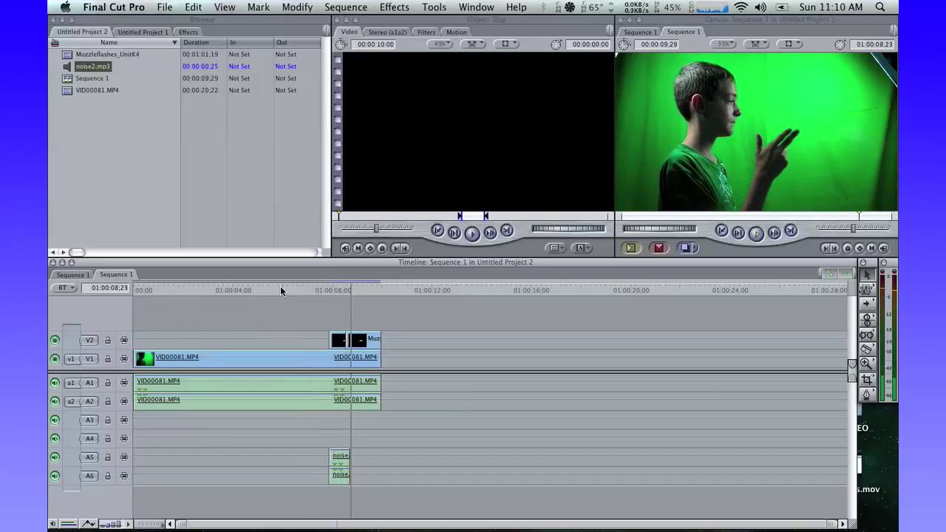
key(space)
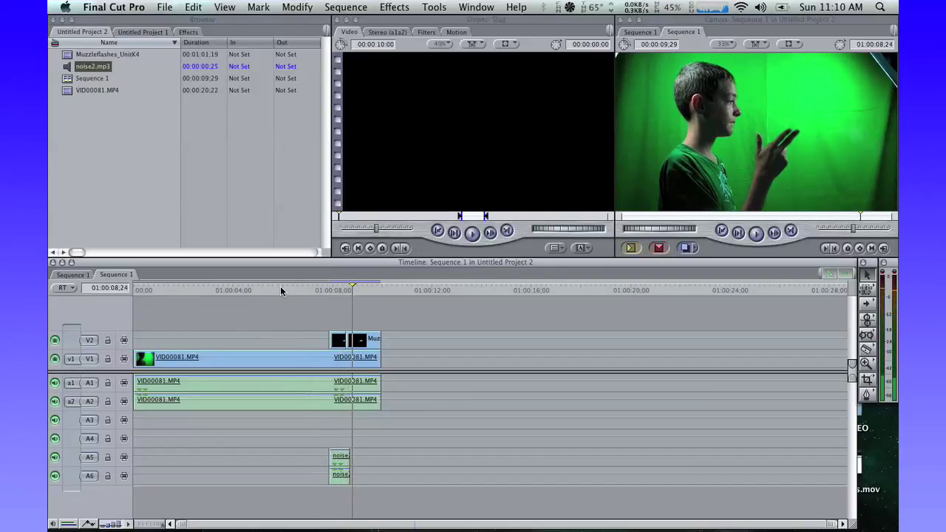
Step: Copy the noise2 clips on A5 and A6 and paste them at 01:00:08:16
click(333, 481)
click(164, 7)
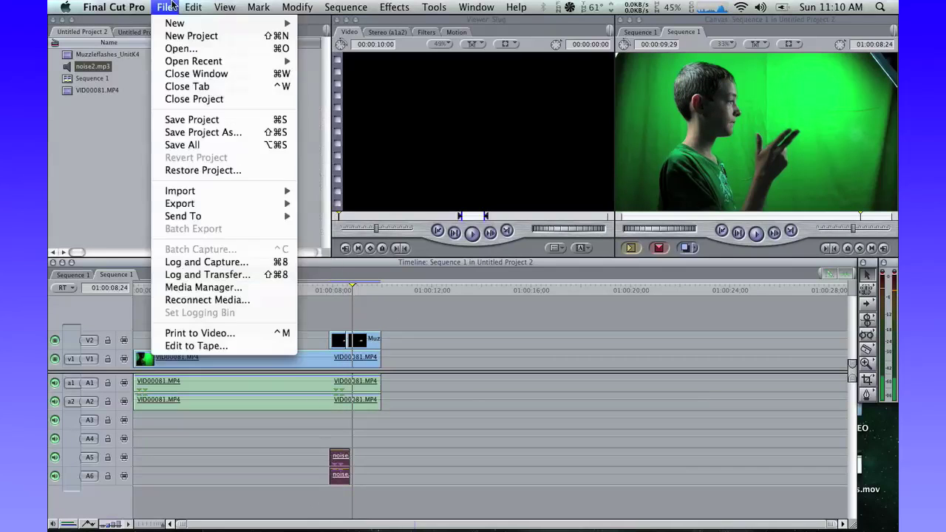
click(223, 70)
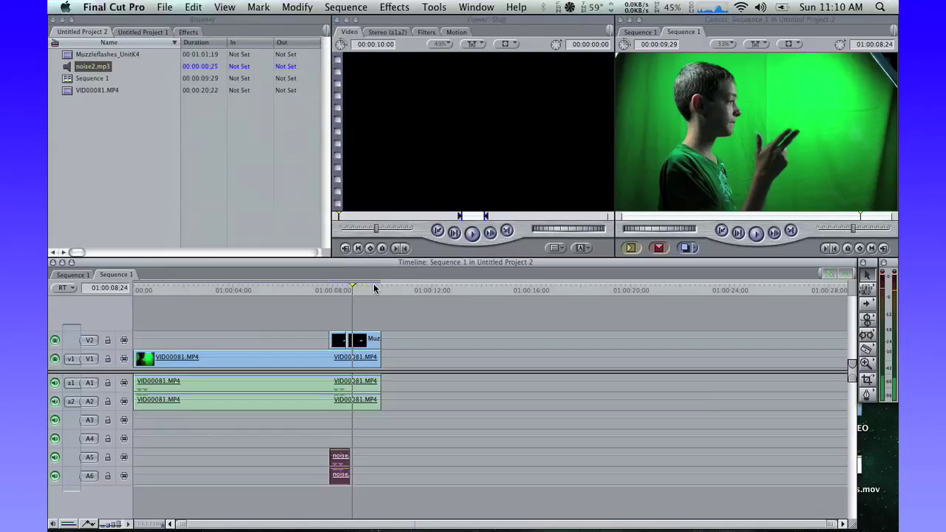
drag(352, 290, 345, 289)
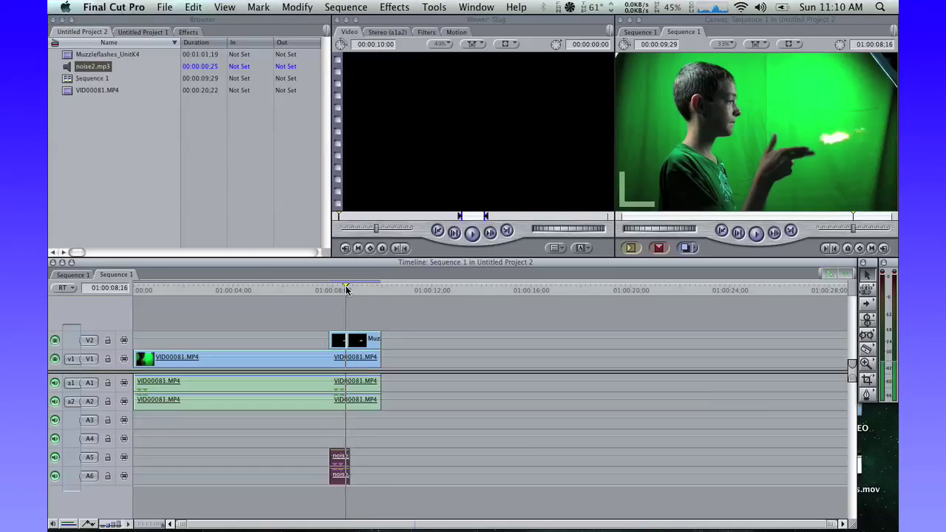
click(350, 427)
key(super+v)
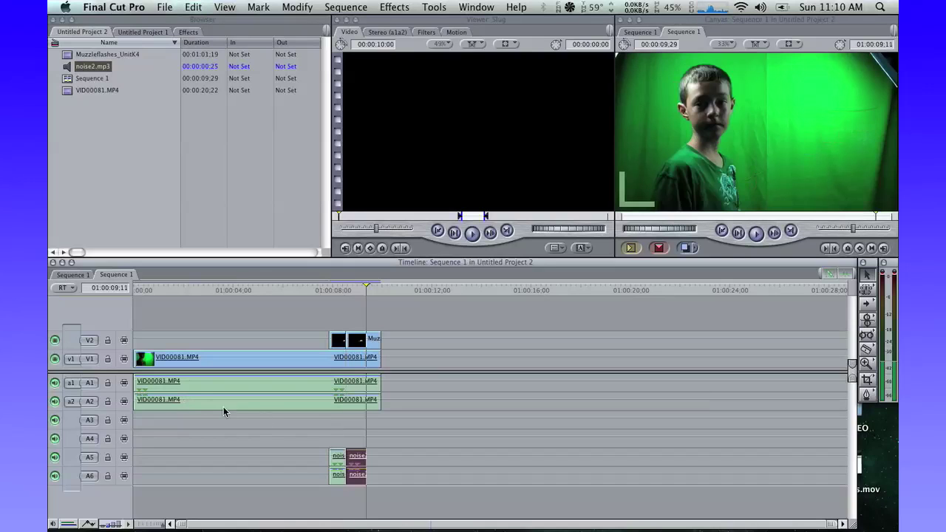
Step: Play back the sequence from before the shot to hear both gunshots
drag(365, 291, 300, 287)
key(space)
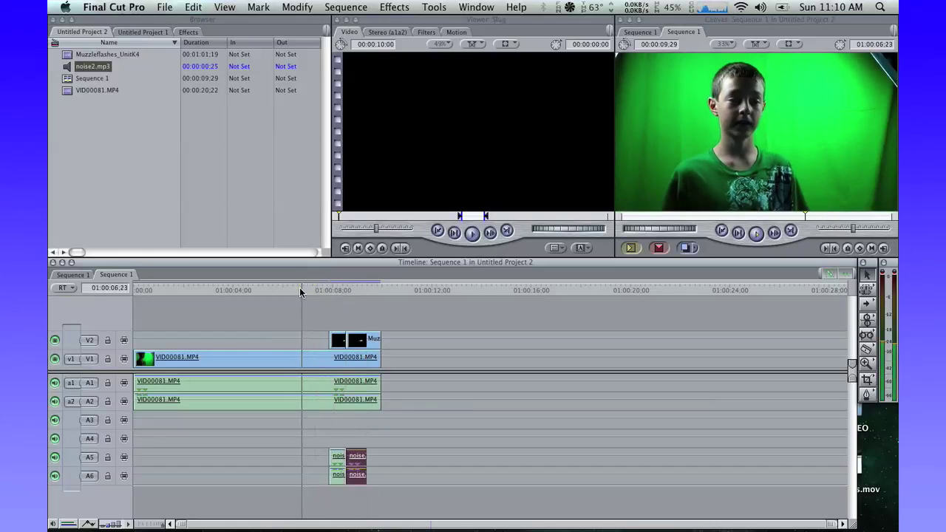
key(XF86AudioRaiseVolume)
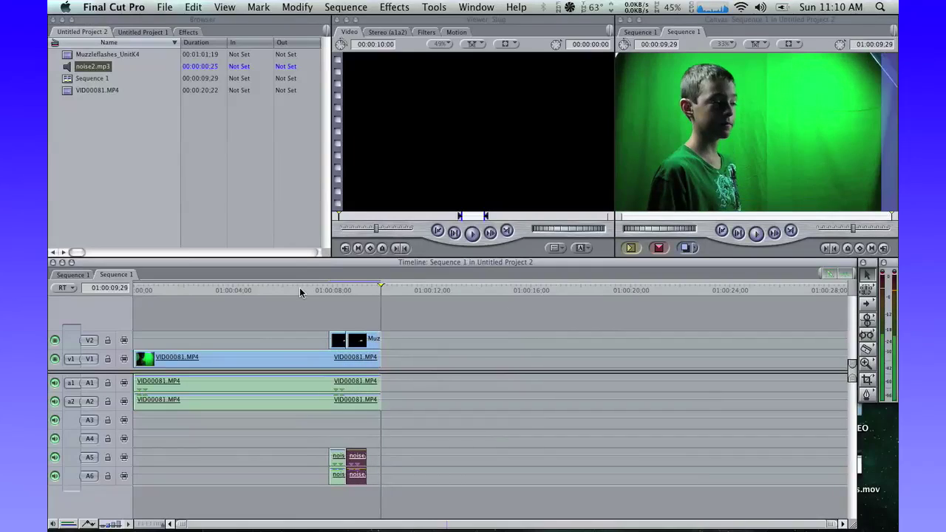
drag(382, 286, 225, 295)
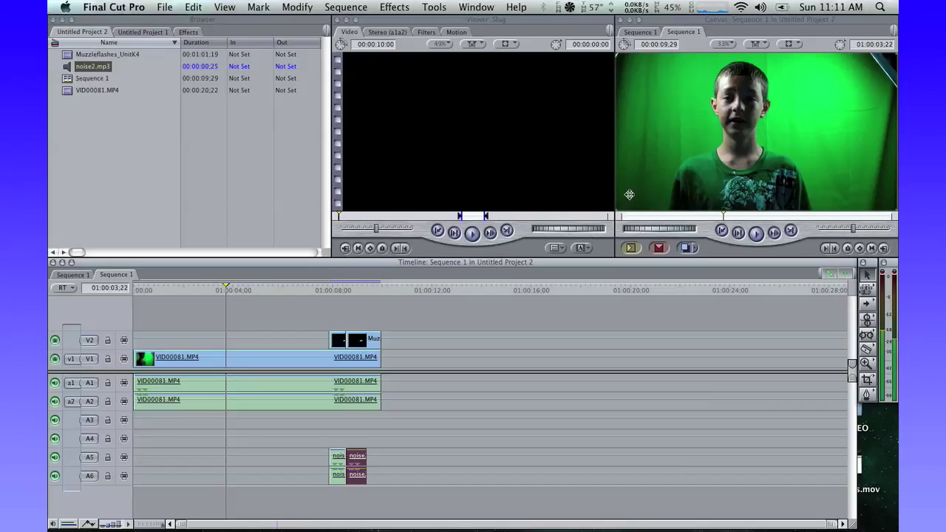
mouse_move(618, 529)
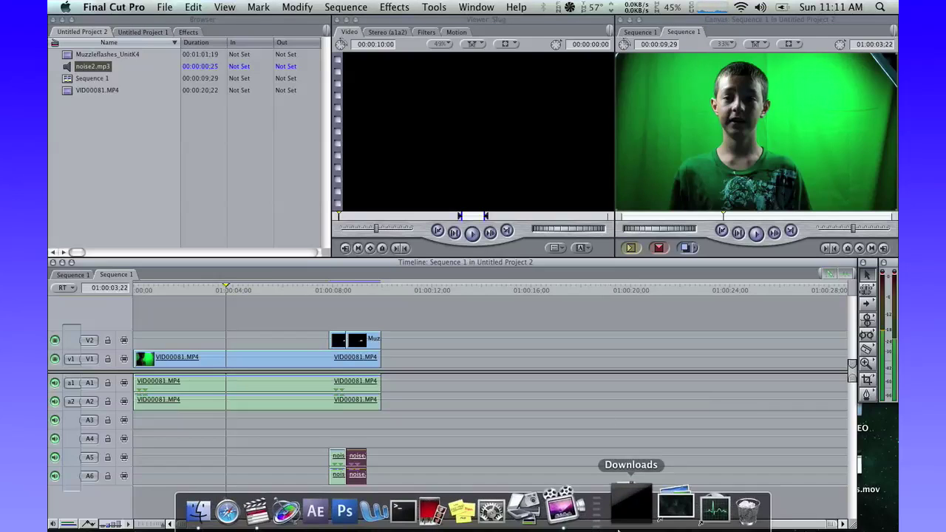
click(562, 508)
click(467, 7)
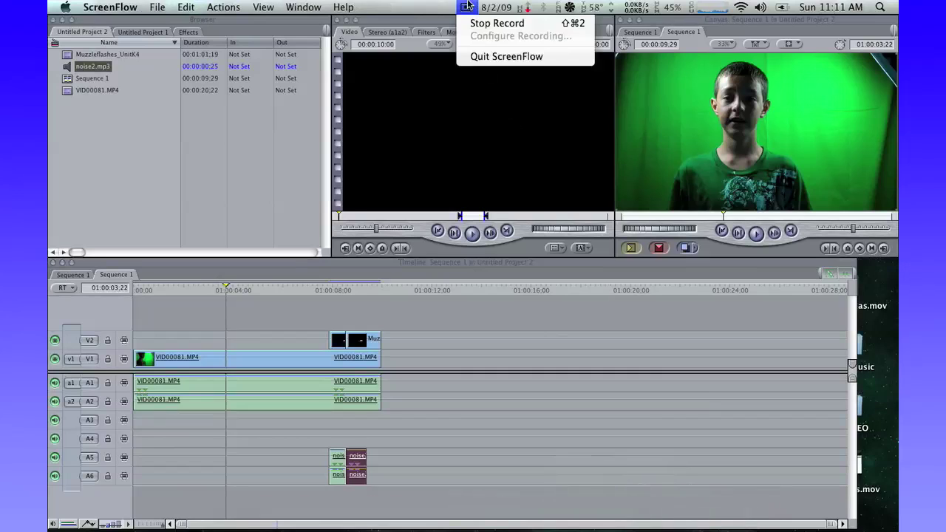